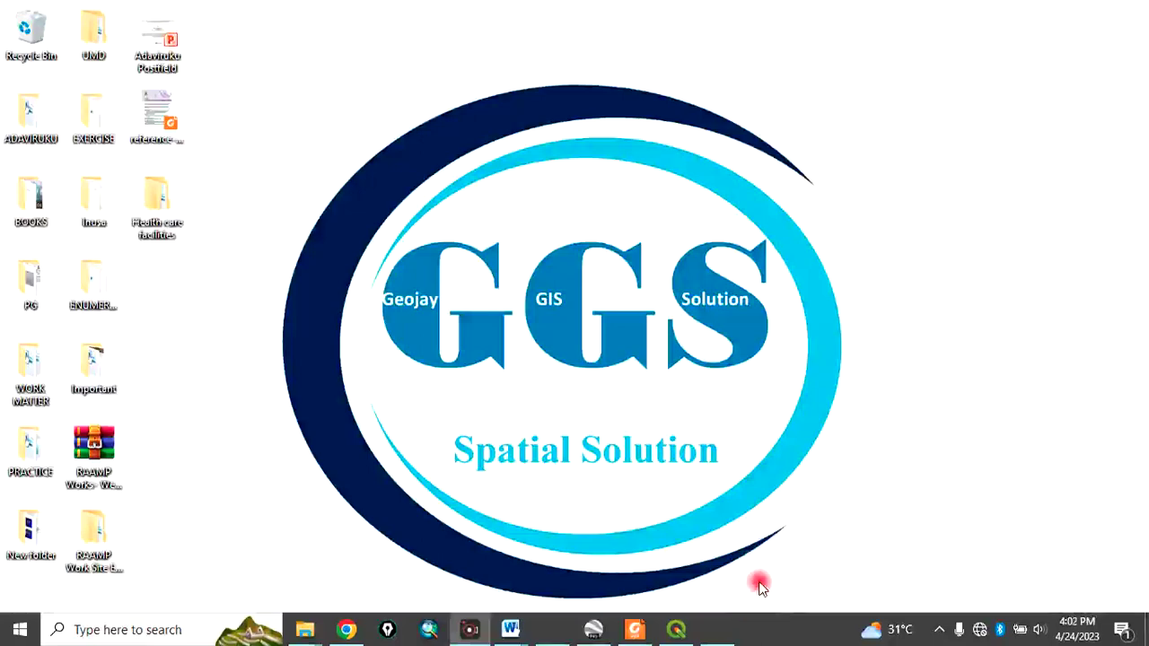
Page through the intro images 1.JPG, 2.JPG and 3.JPG to '5 subscribe button.png' in Photos
{"action": "left_click", "coordinate": [732, 636]}
{"action": "scroll", "coordinate": [561, 224], "scroll_direction": "up", "scroll_amount": 5}
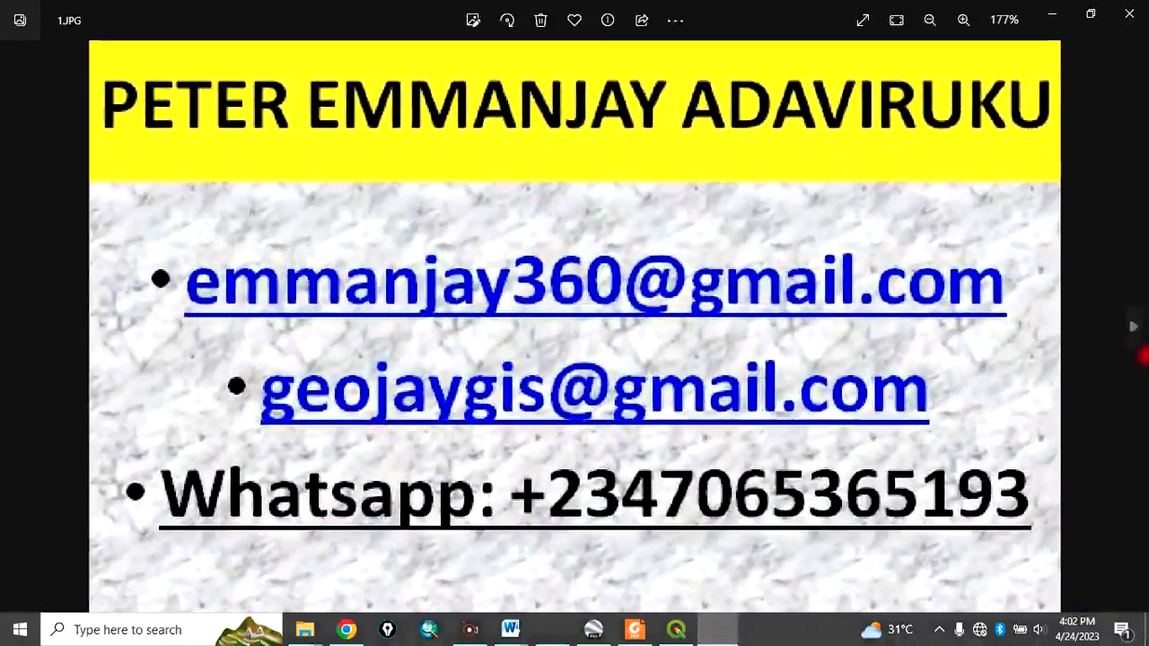
{"action": "left_click", "coordinate": [1135, 327]}
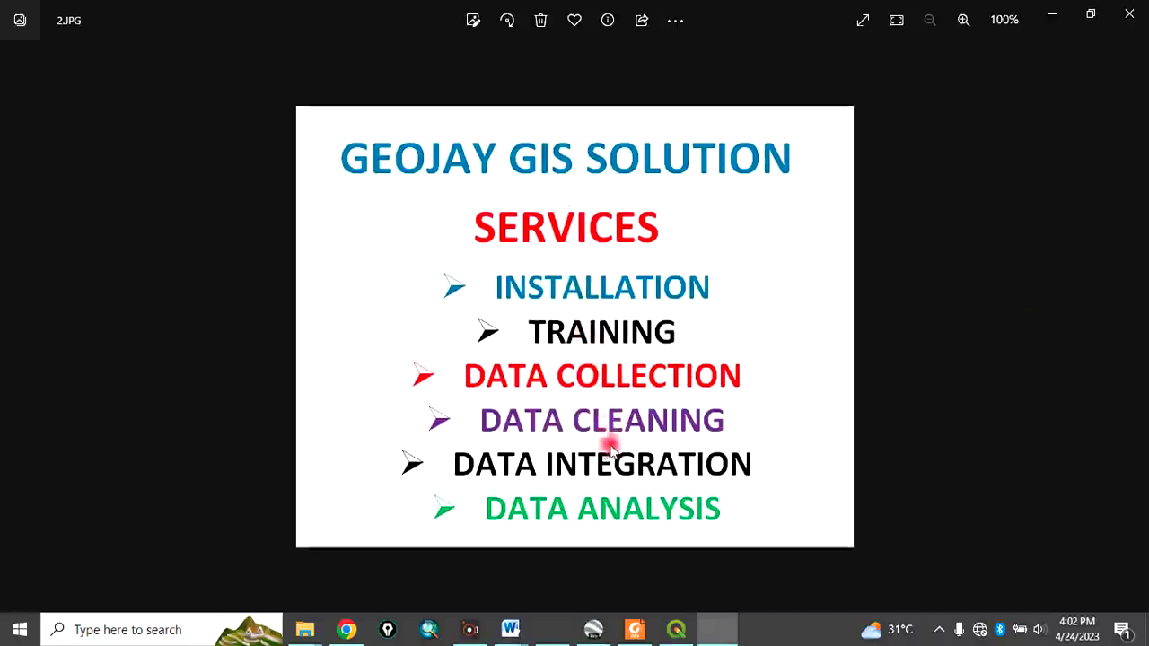
{"action": "left_click", "coordinate": [1129, 330]}
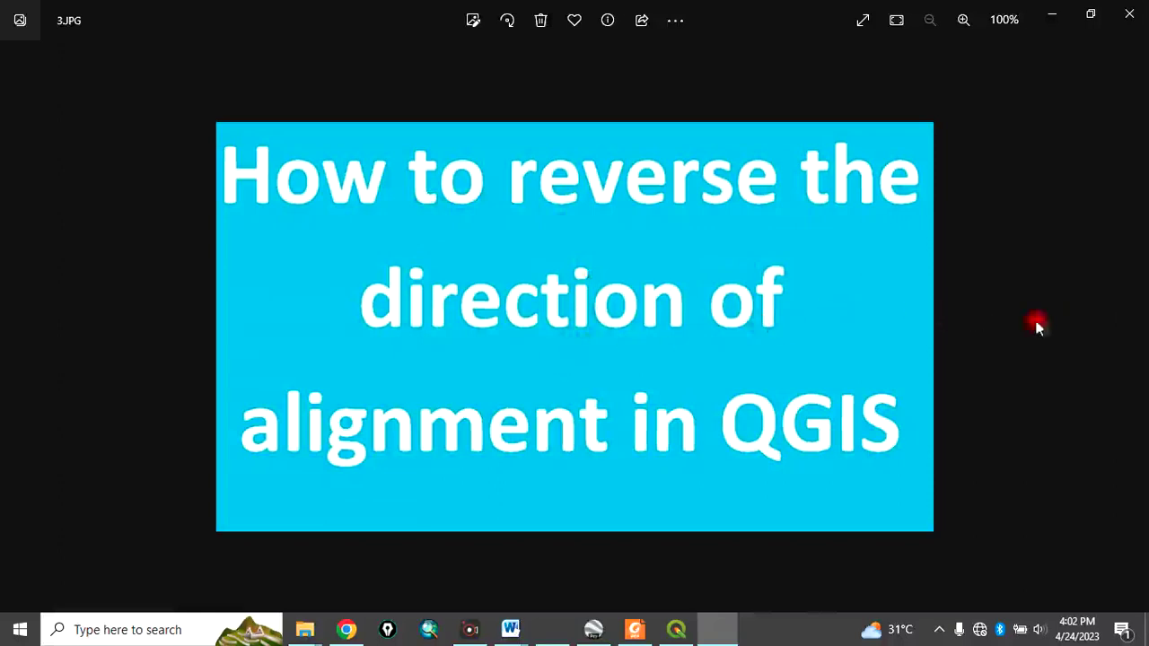
{"action": "left_click", "coordinate": [1134, 330]}
{"action": "scroll", "coordinate": [620, 354], "scroll_direction": "up", "scroll_amount": 6}
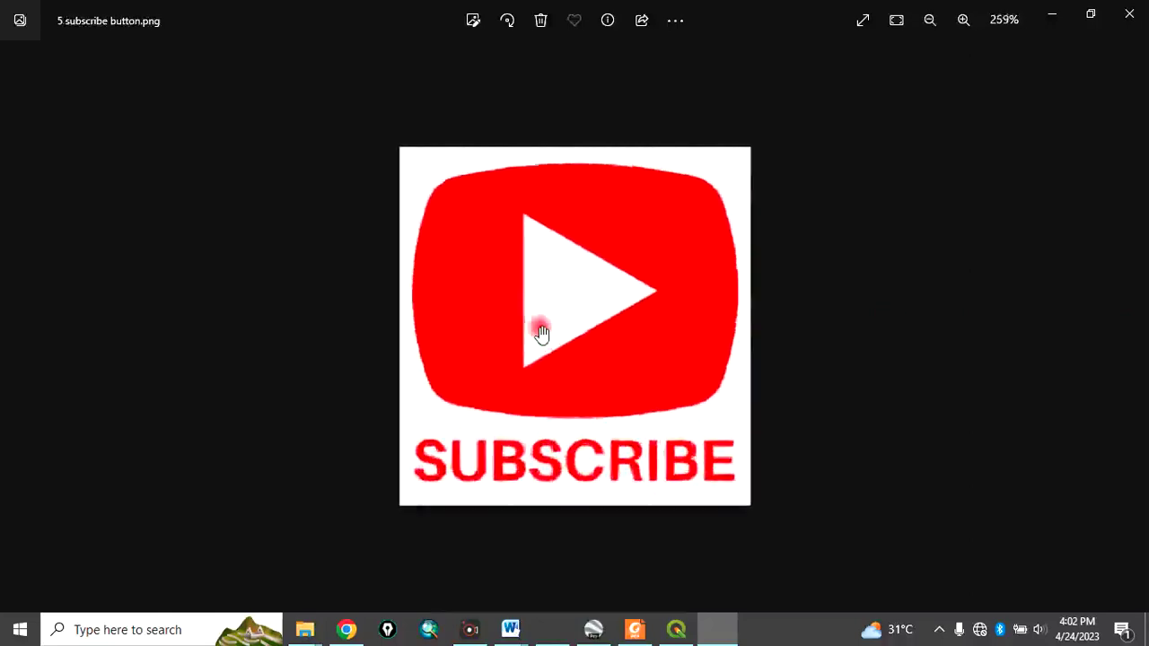
{"action": "scroll", "coordinate": [553, 332], "scroll_direction": "down", "scroll_amount": 3}
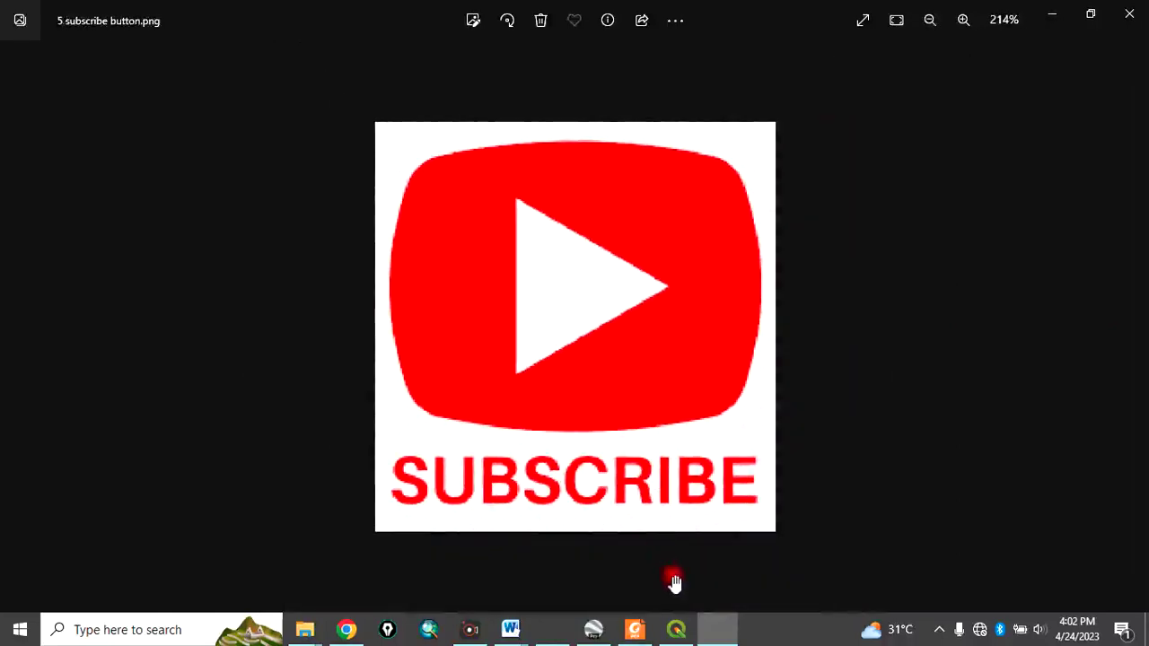
Choose the Origin and Roads shapefiles from the EXERCISE folder as vector sources
{"action": "left_click", "coordinate": [676, 633]}
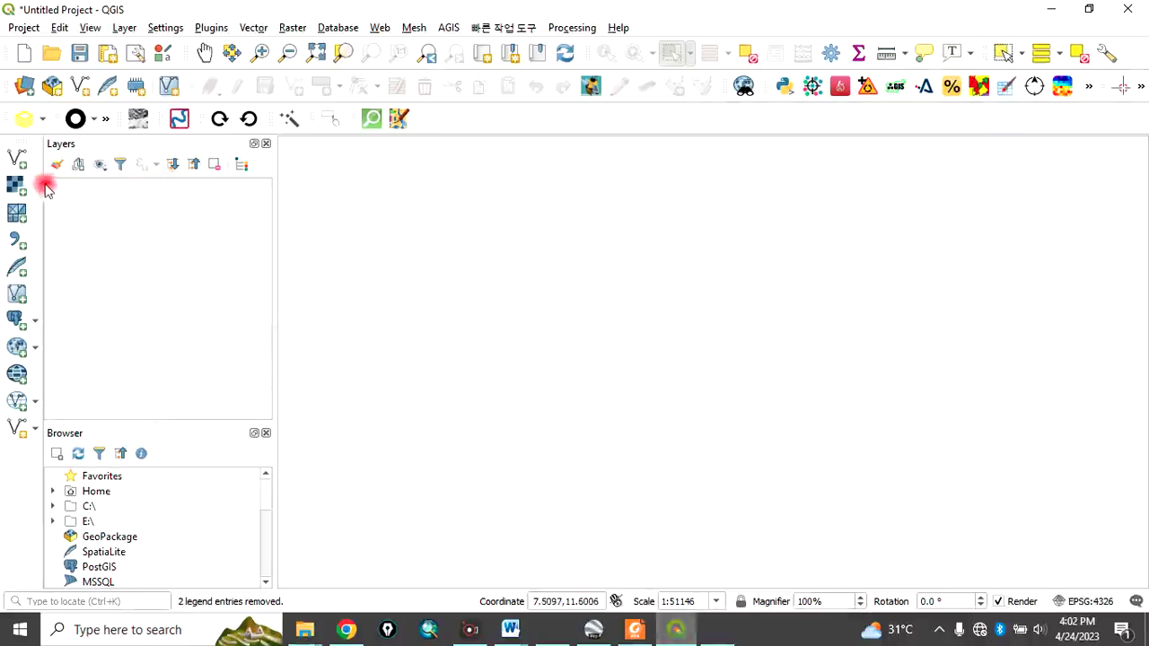
{"action": "left_click", "coordinate": [16, 162]}
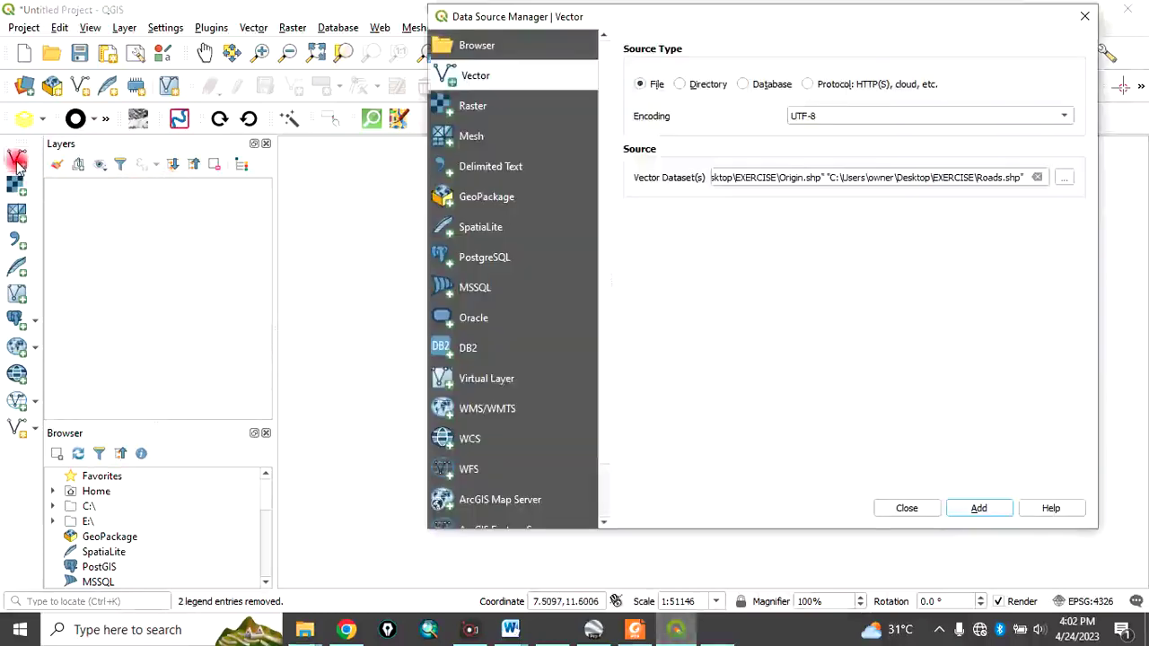
{"action": "left_click", "coordinate": [1061, 180]}
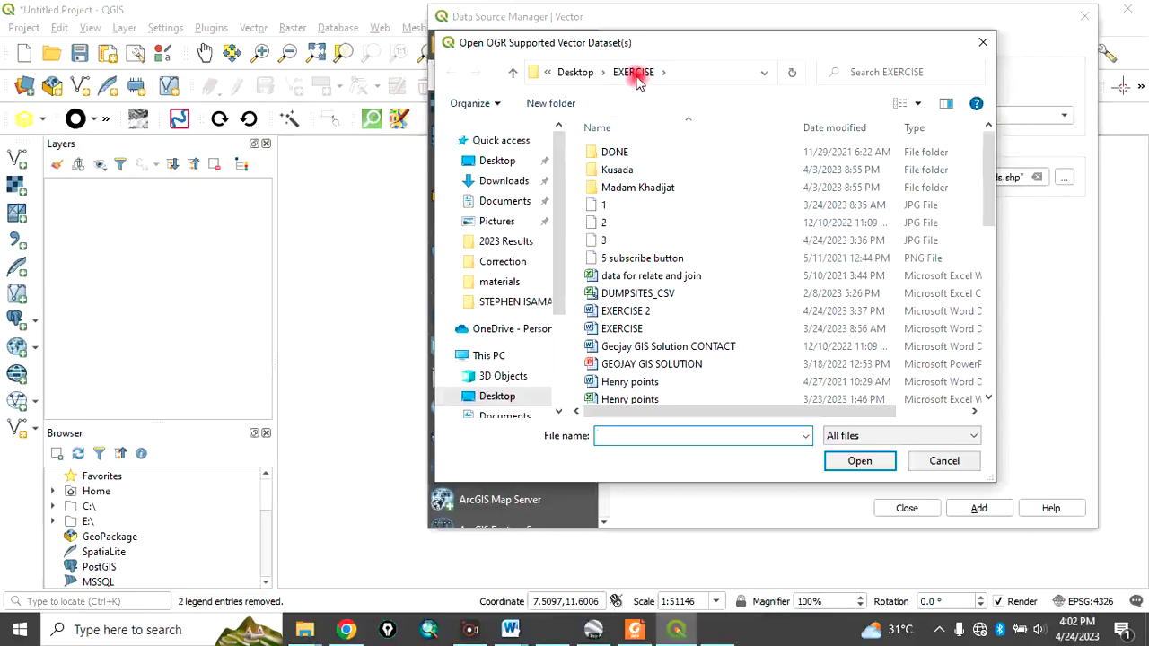
{"action": "scroll", "coordinate": [635, 337], "scroll_direction": "down", "scroll_amount": 2}
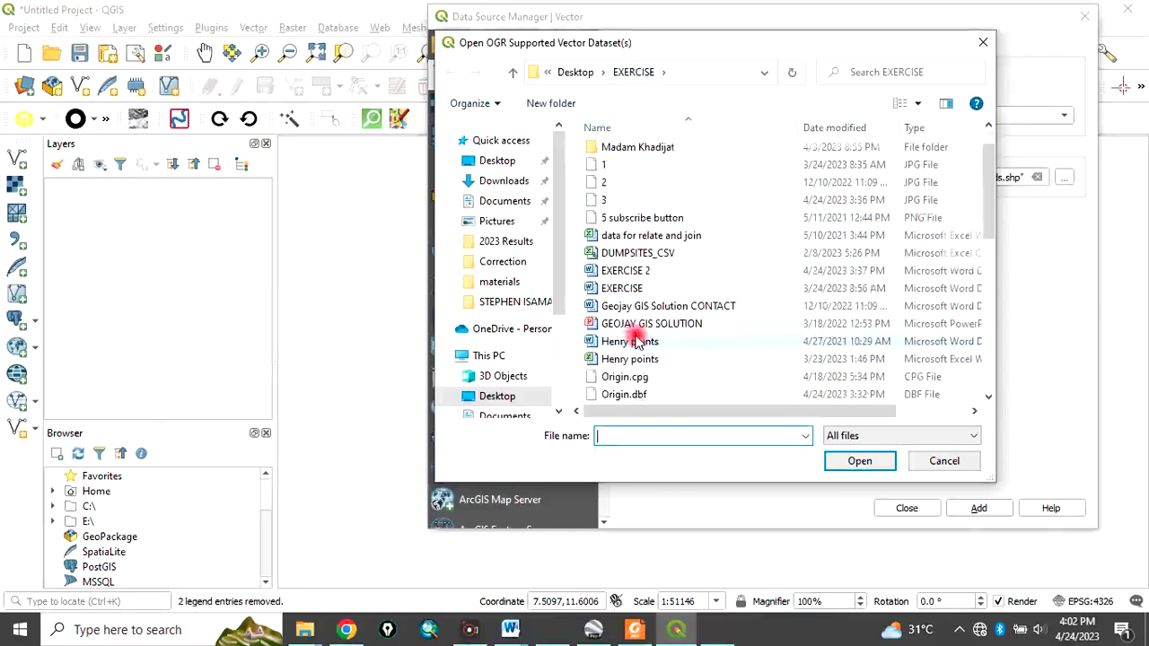
{"action": "left_click", "coordinate": [617, 394]}
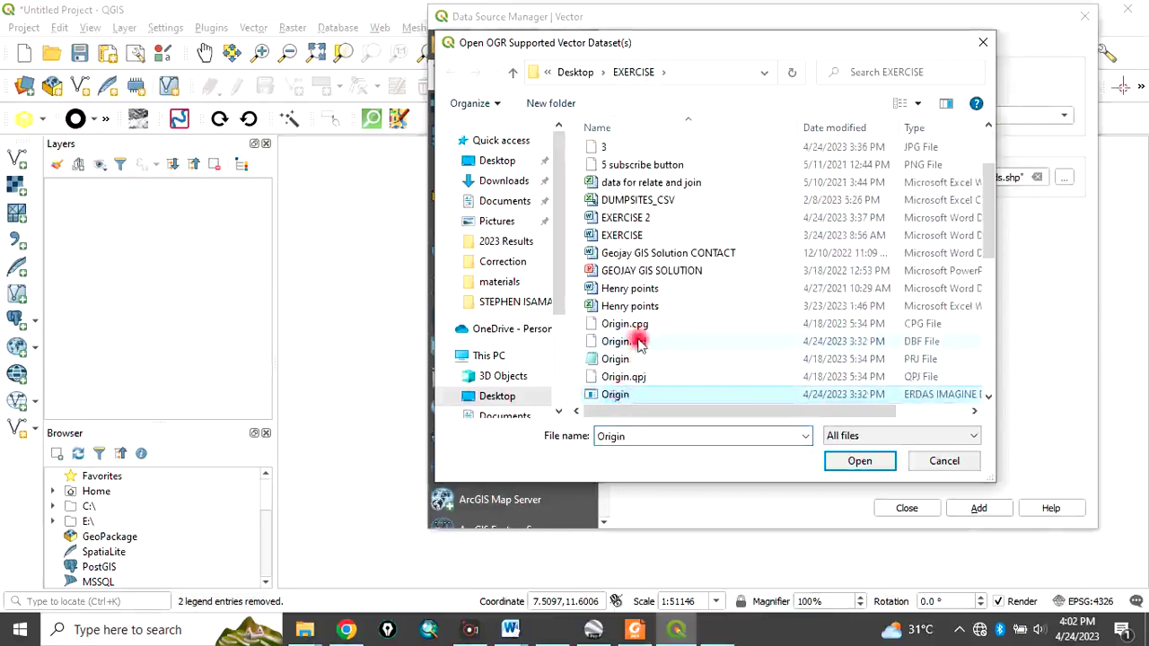
{"action": "scroll", "coordinate": [637, 339], "scroll_direction": "down", "scroll_amount": 3}
{"action": "scroll", "coordinate": [639, 344], "scroll_direction": "down", "scroll_amount": 4}
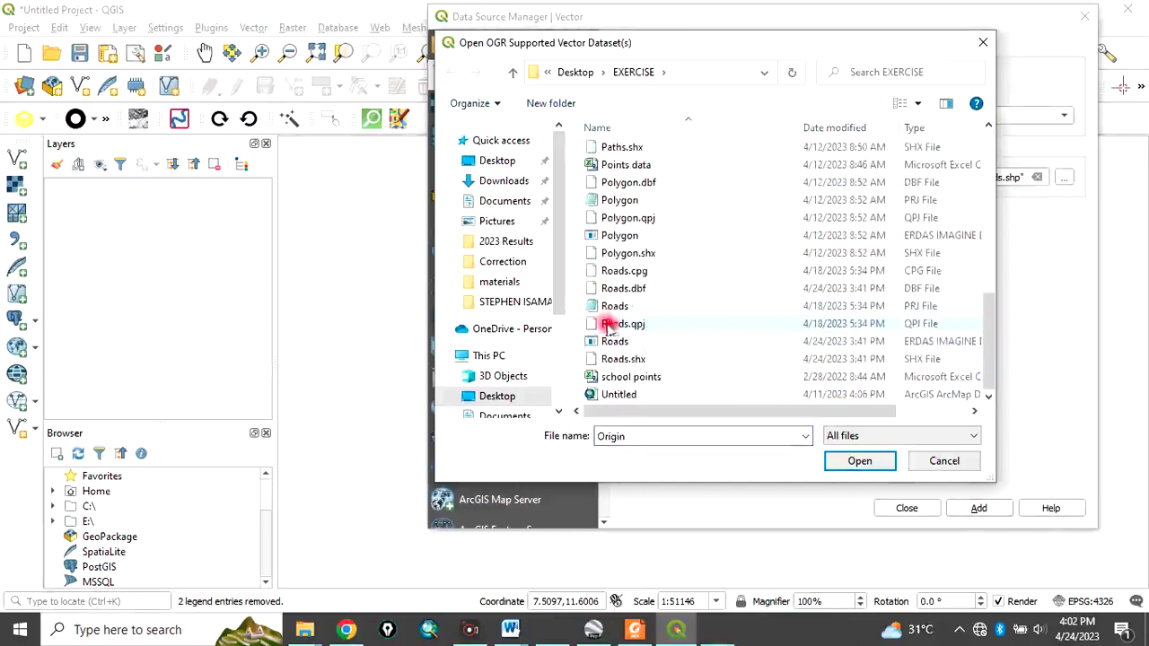
{"action": "left_click", "coordinate": [617, 341], "text": "ctrl"}
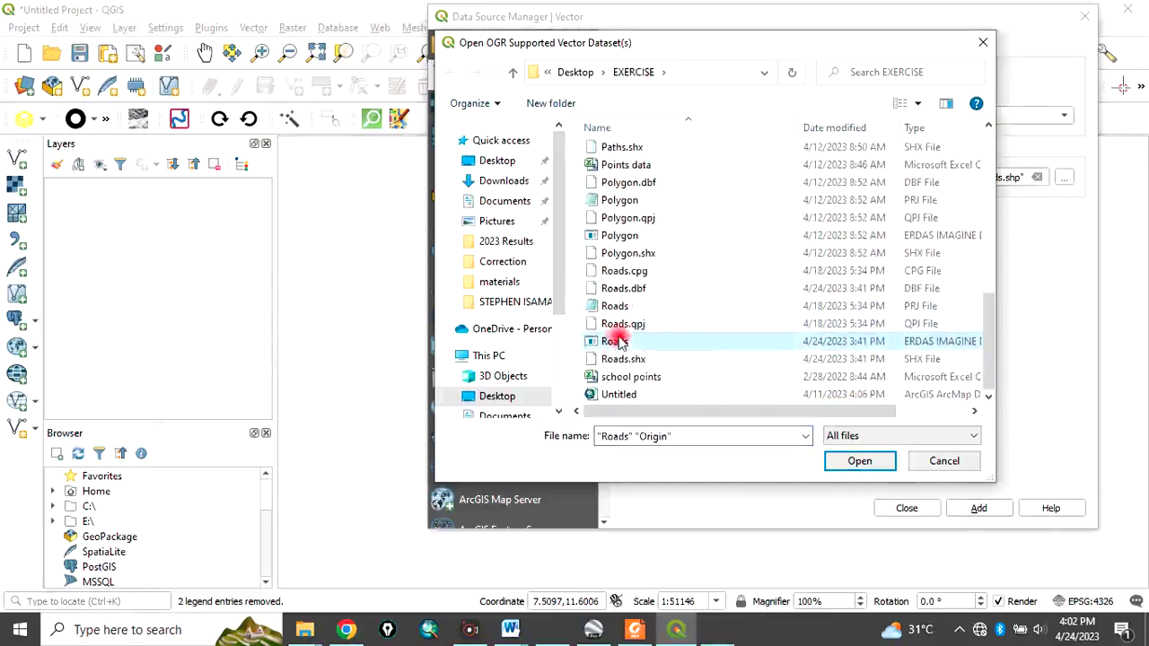
{"action": "left_click", "coordinate": [863, 461]}
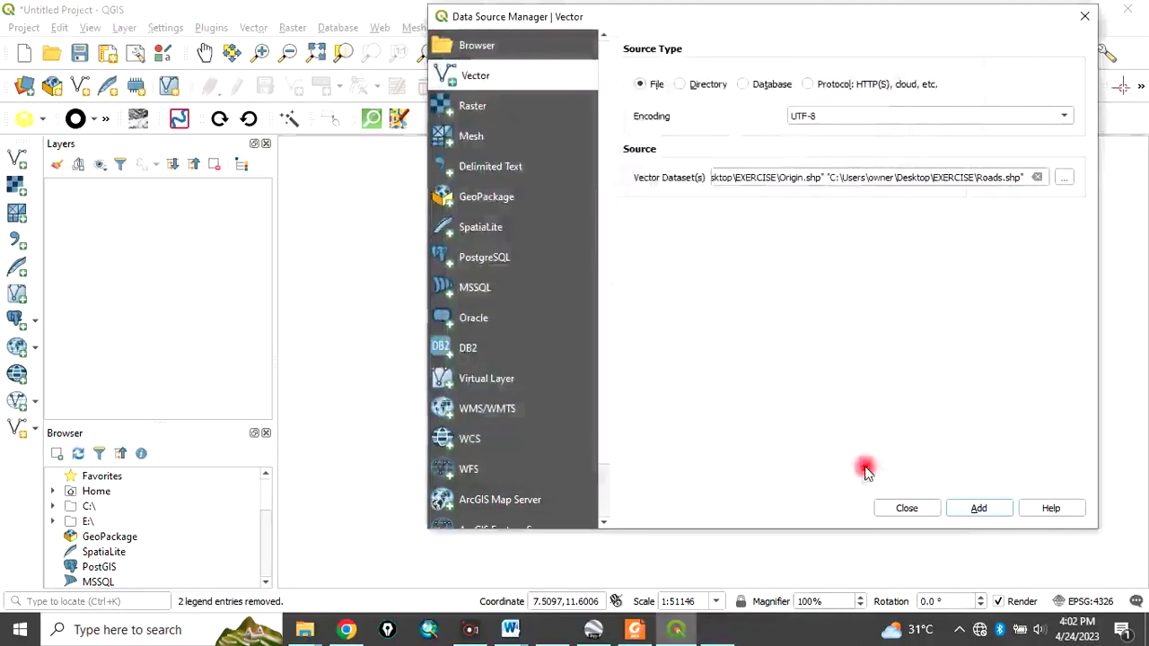
Add both layers to the project, dismiss the Python error, and close the manager
{"action": "left_click", "coordinate": [978, 509]}
{"action": "left_click", "coordinate": [750, 543]}
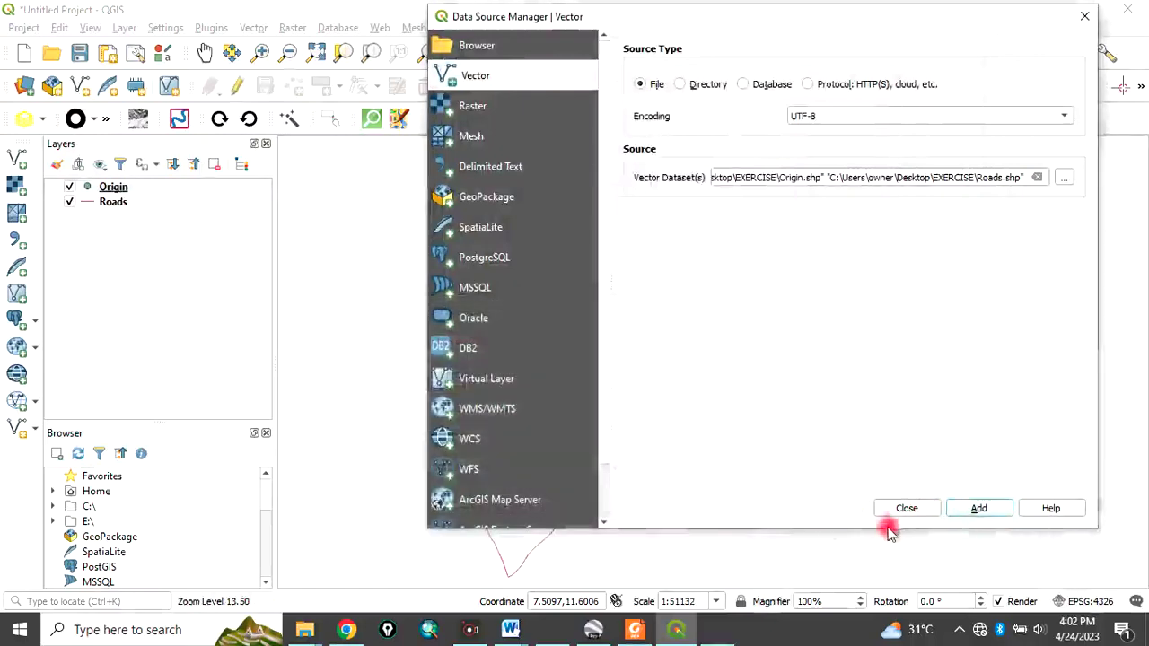
{"action": "left_click", "coordinate": [905, 508]}
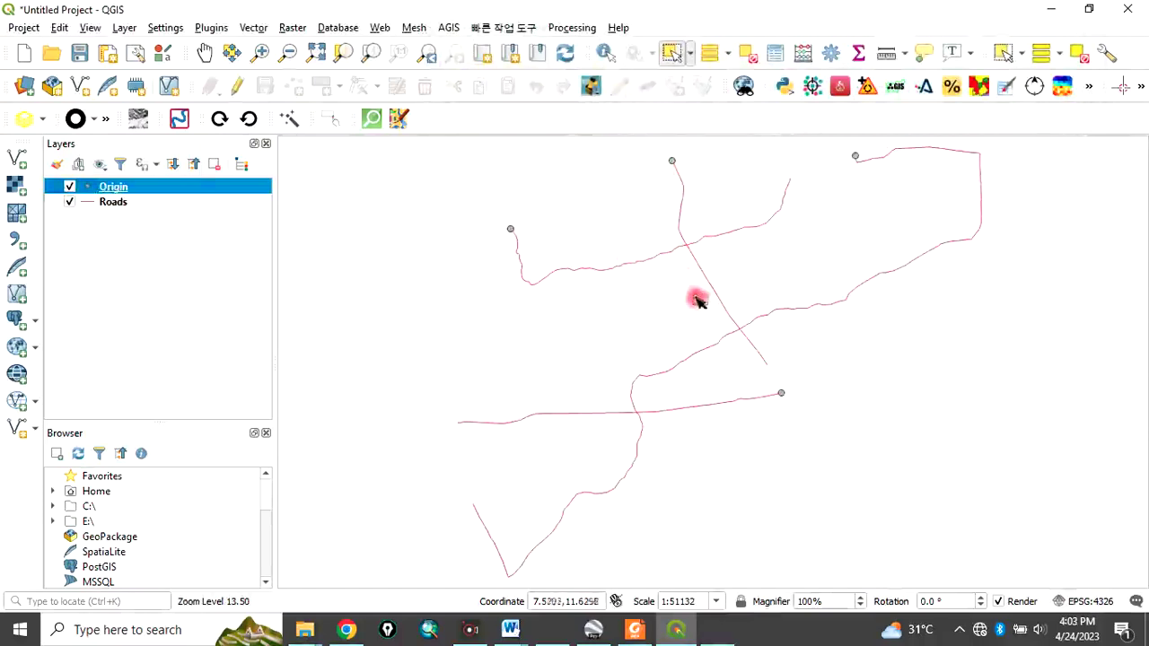
Give the Origin layer the 'dot green' symbol in its Symbology properties
{"action": "right_click", "coordinate": [101, 189]}
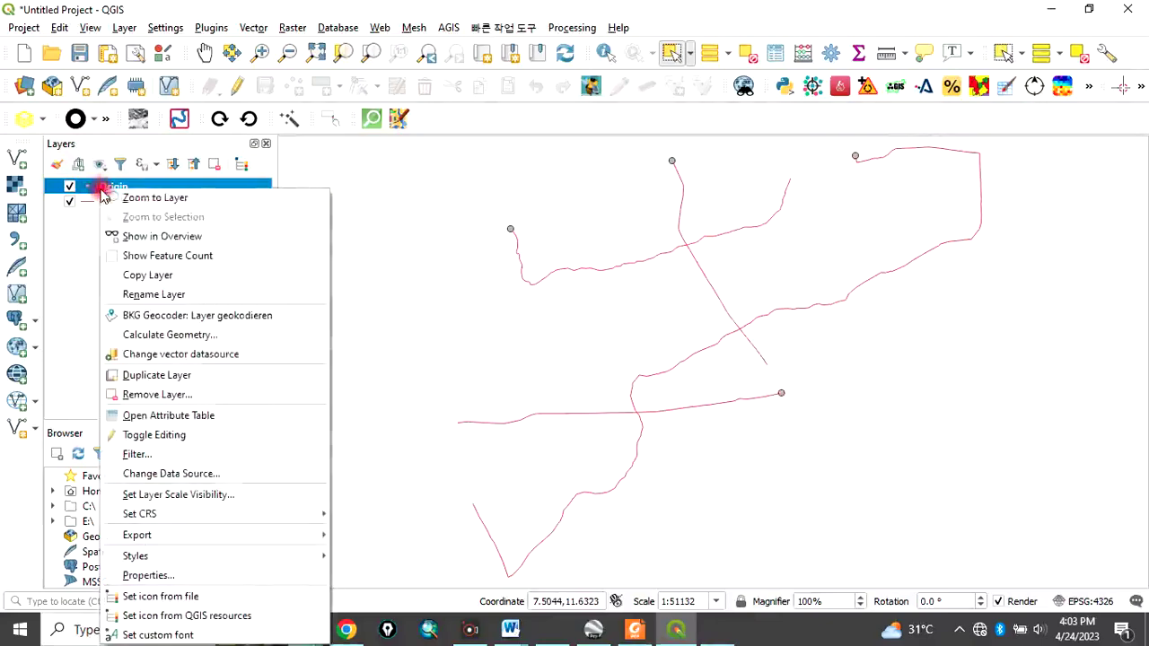
{"action": "left_click", "coordinate": [152, 576]}
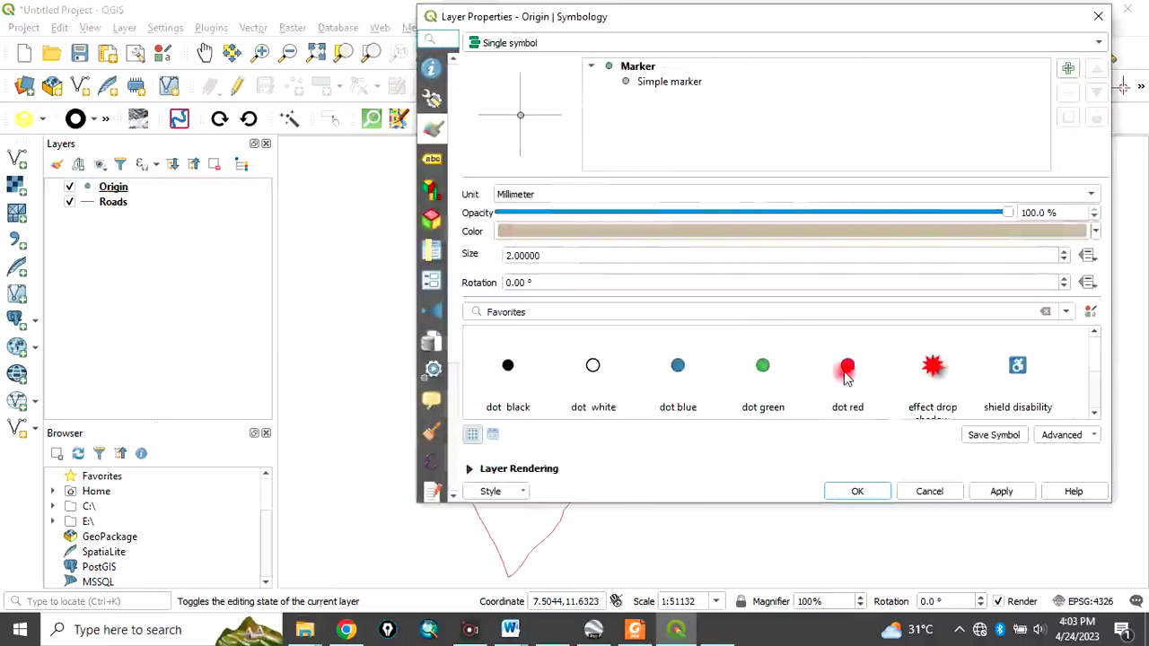
{"action": "left_click", "coordinate": [761, 372]}
{"action": "left_click", "coordinate": [857, 492]}
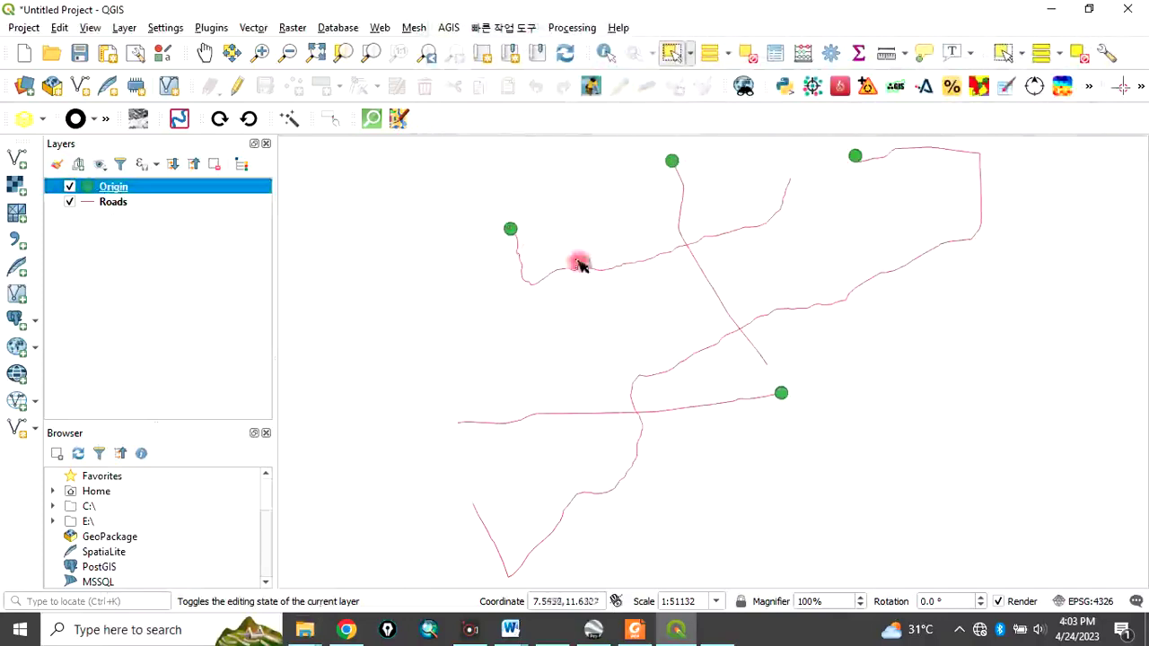
{"action": "left_click", "coordinate": [101, 204]}
Make the Roads lines bright red and thicker in the layer's Symbology
{"action": "right_click", "coordinate": [100, 204]}
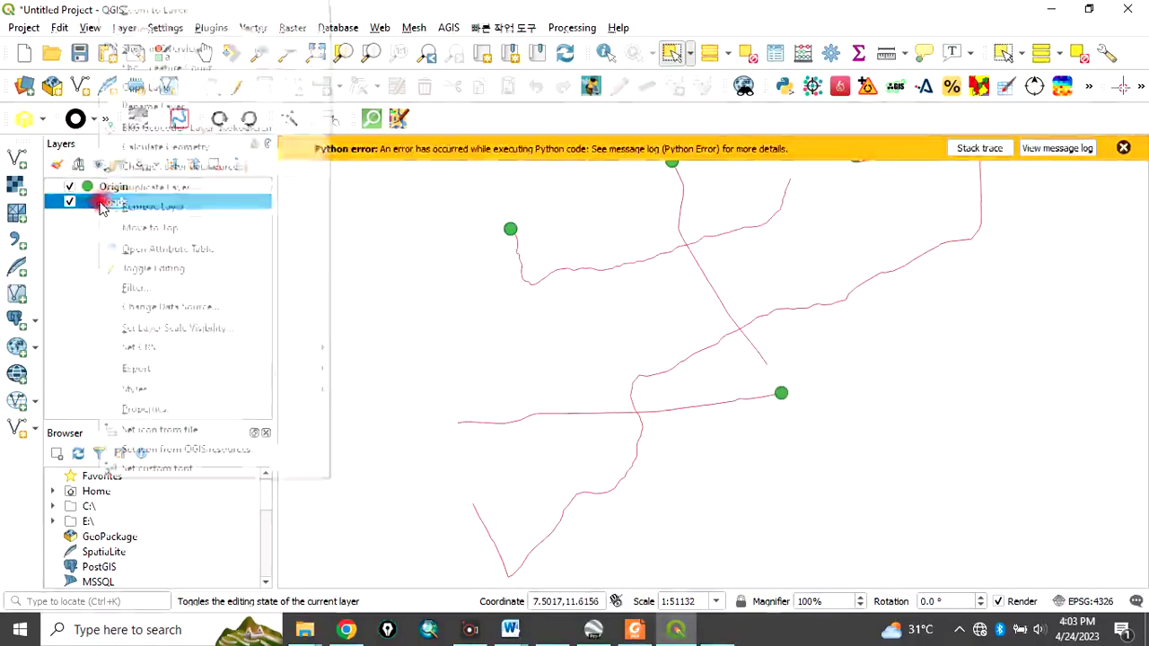
{"action": "left_click", "coordinate": [154, 408]}
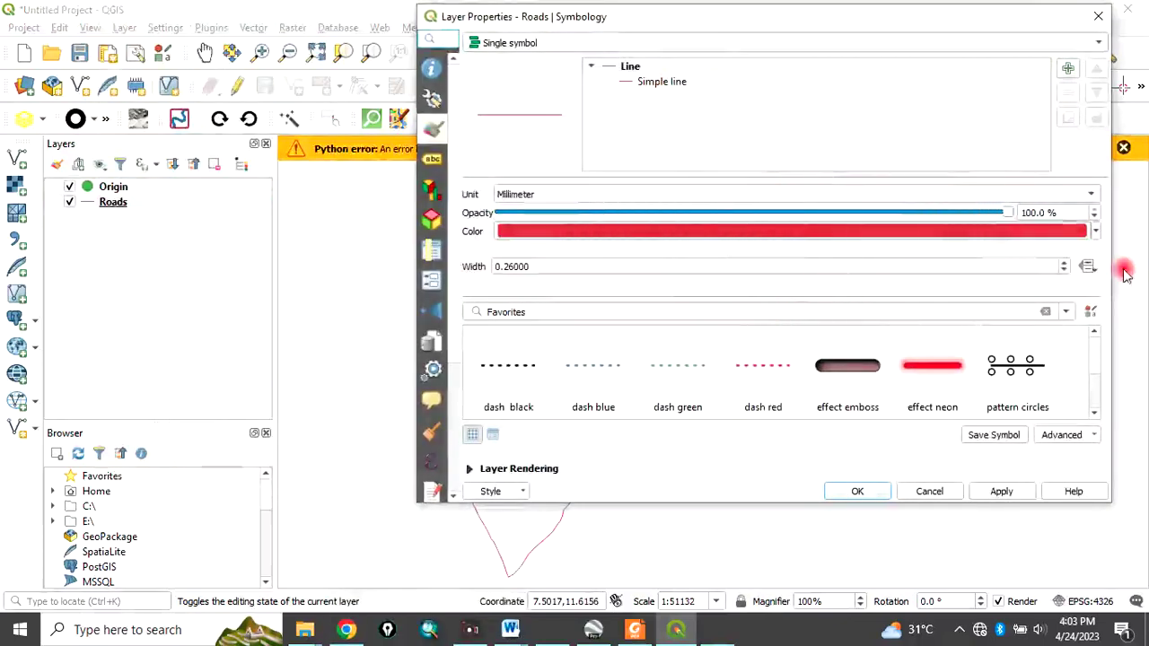
{"action": "left_click", "coordinate": [1096, 235]}
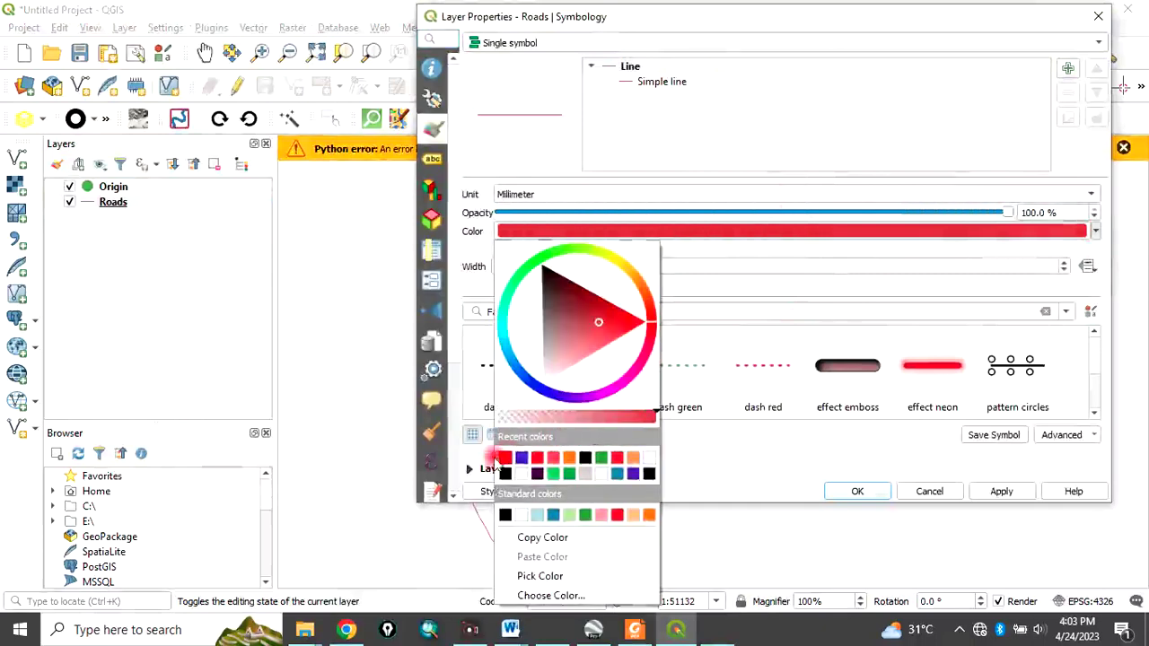
{"action": "left_click", "coordinate": [505, 459]}
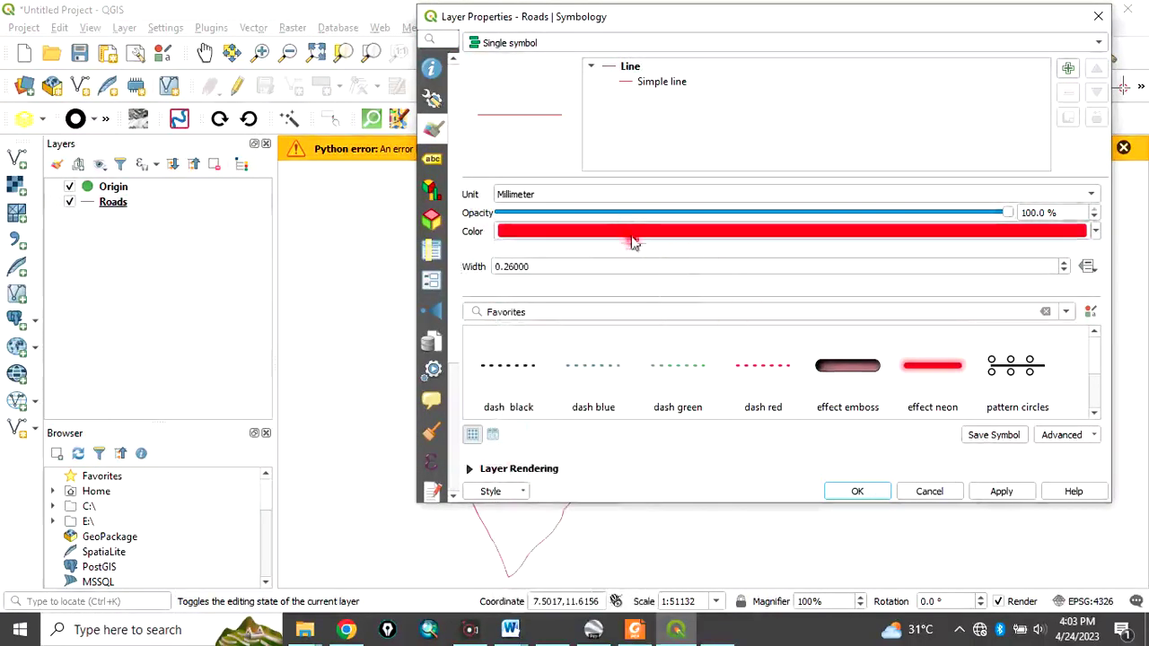
{"action": "left_click", "coordinate": [1064, 262]}
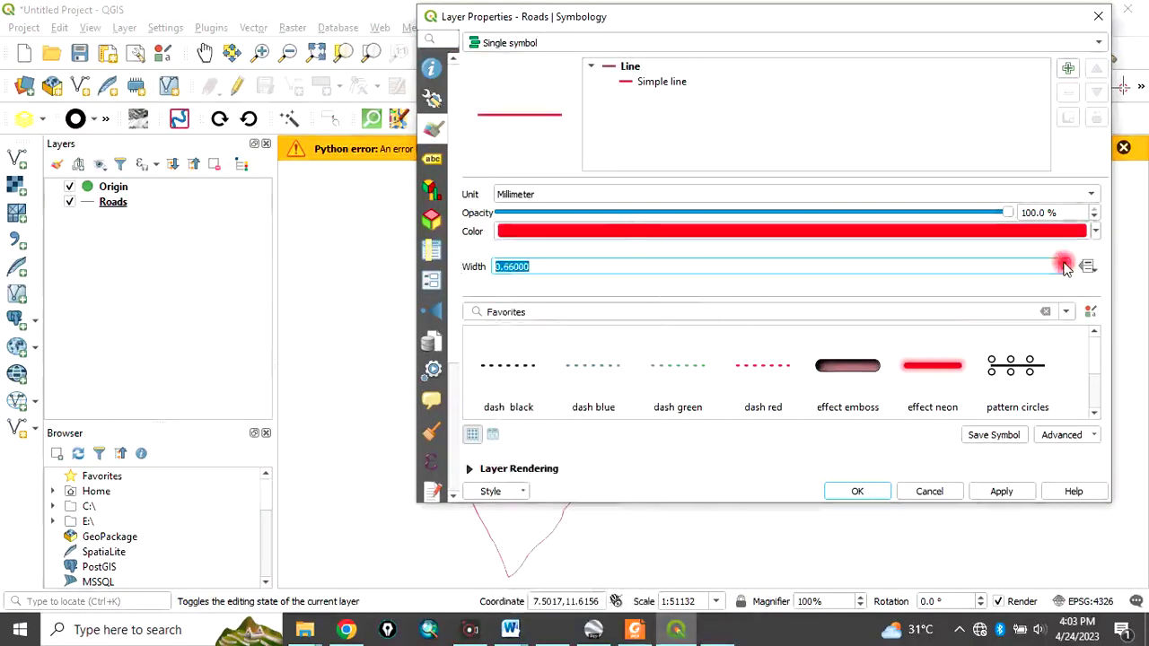
{"action": "left_click", "coordinate": [1013, 494]}
Change the Roads symbol layer type from Simple line to Arrow and apply it
{"action": "left_click", "coordinate": [655, 83]}
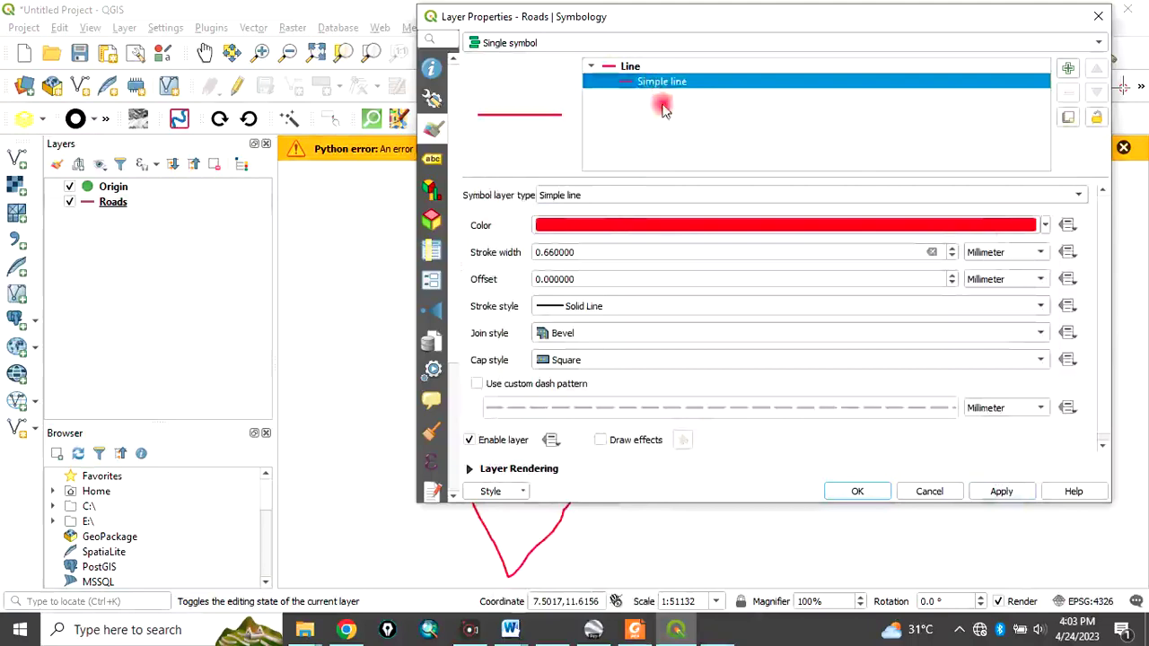
{"action": "left_click", "coordinate": [1072, 194]}
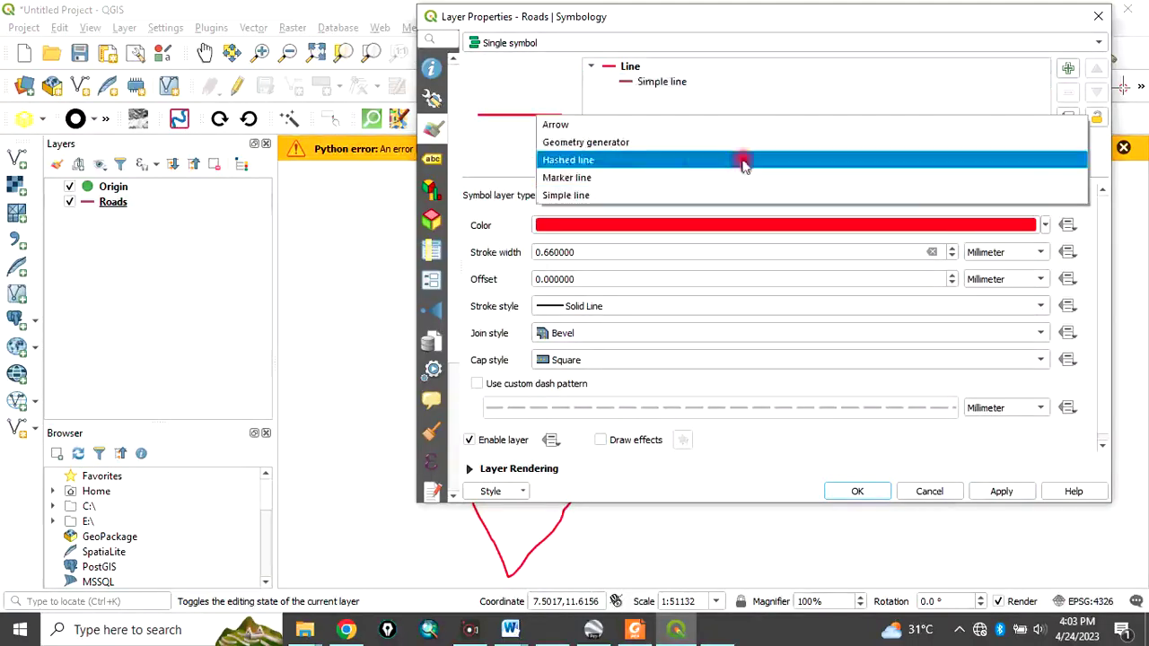
{"action": "left_click", "coordinate": [564, 126]}
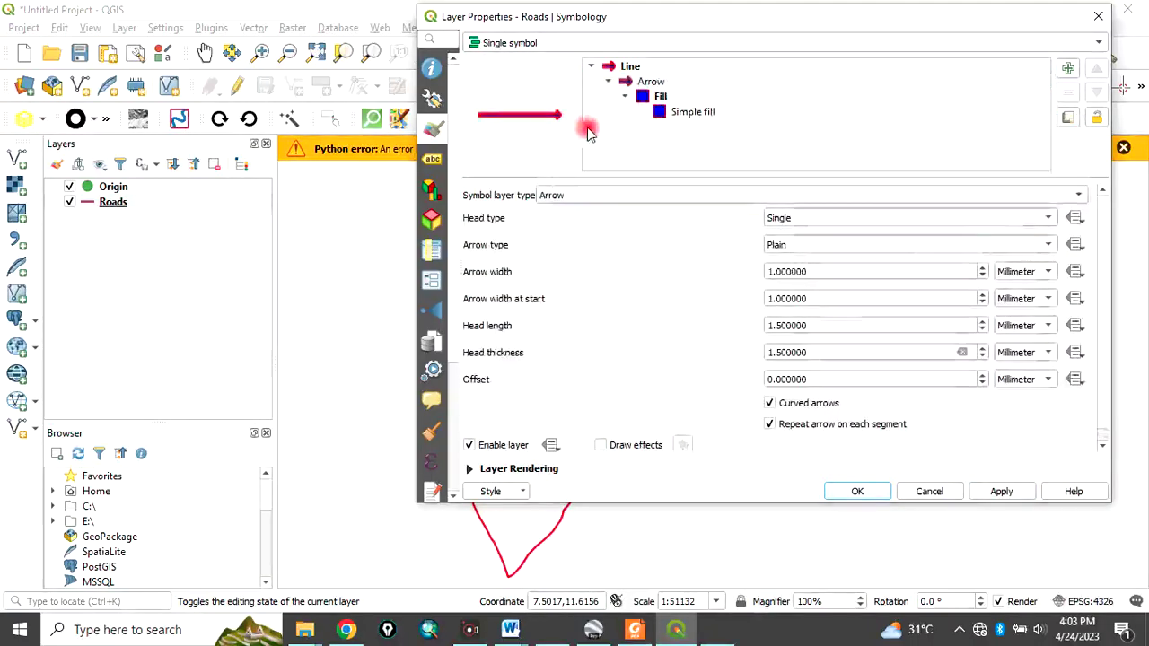
{"action": "left_click", "coordinate": [859, 492]}
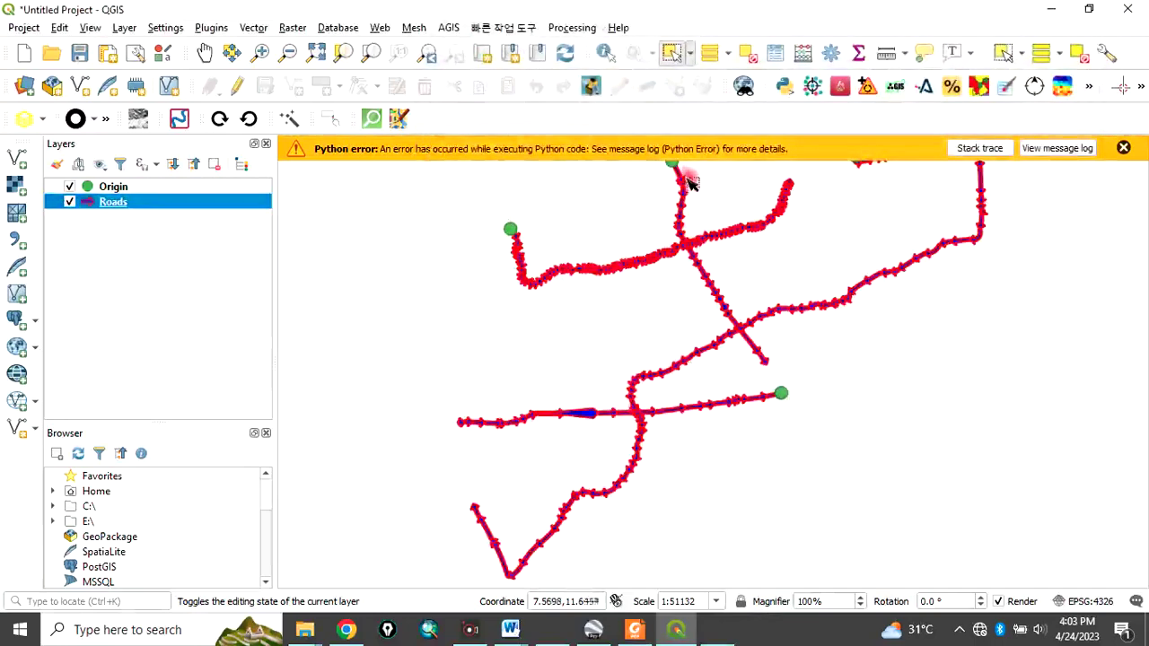
Dismiss the Python error notice and zoom the map to inspect the road arrow directions
{"action": "left_click", "coordinate": [1124, 149]}
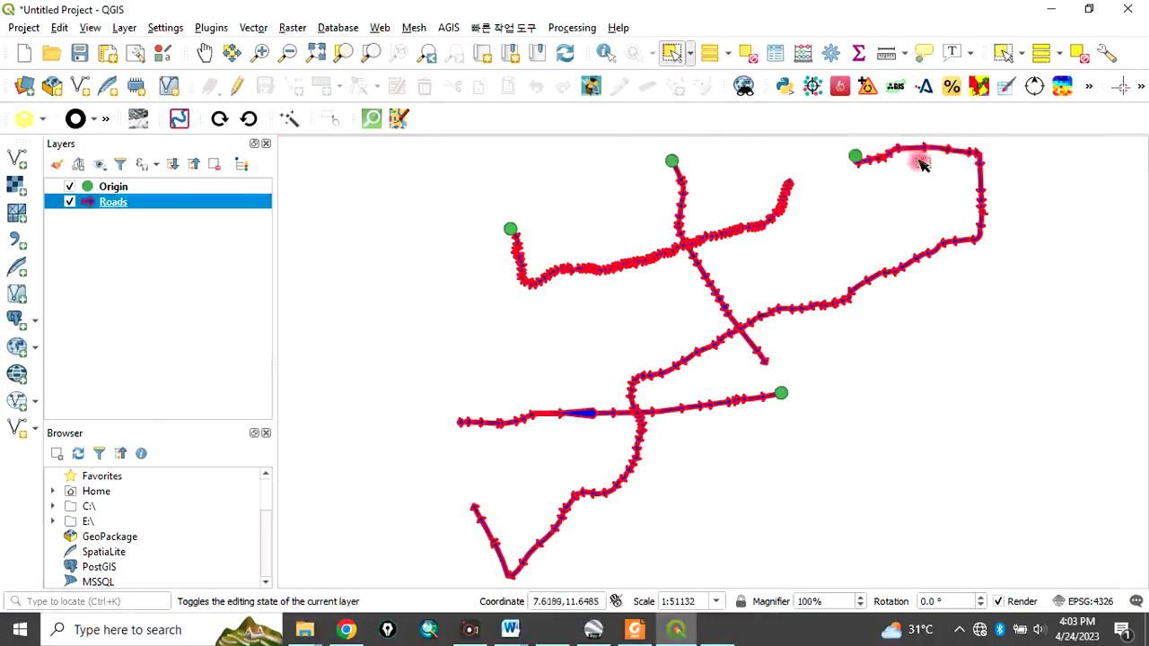
{"action": "scroll", "coordinate": [897, 159], "scroll_direction": "up", "scroll_amount": 1}
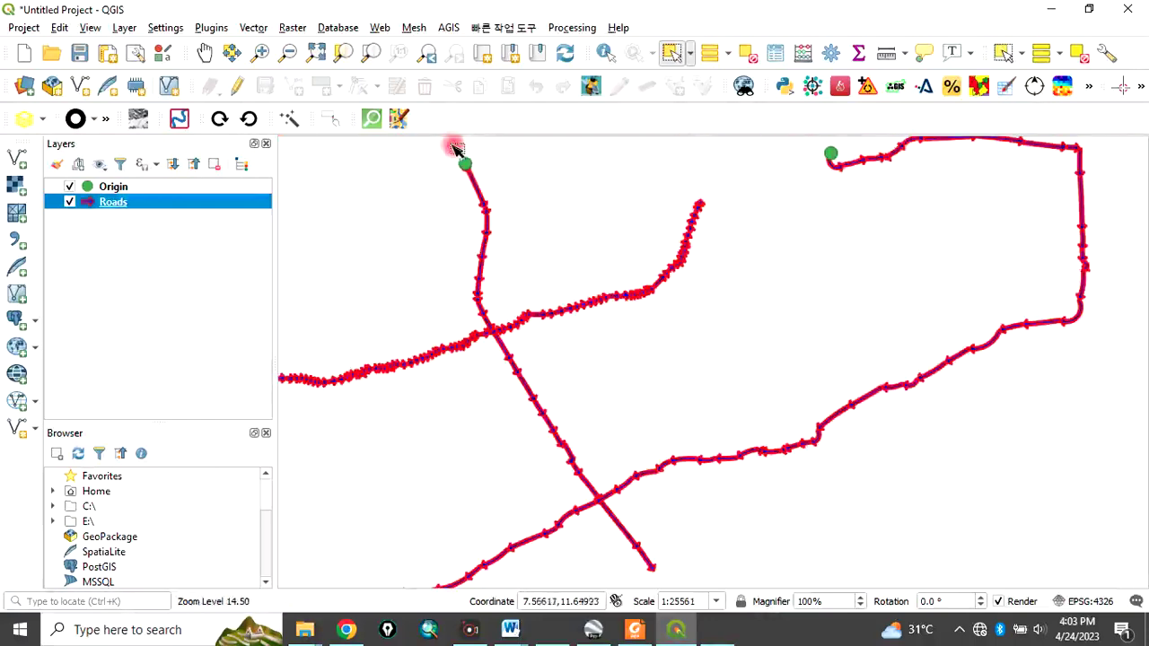
{"action": "scroll", "coordinate": [460, 154], "scroll_direction": "up", "scroll_amount": 1}
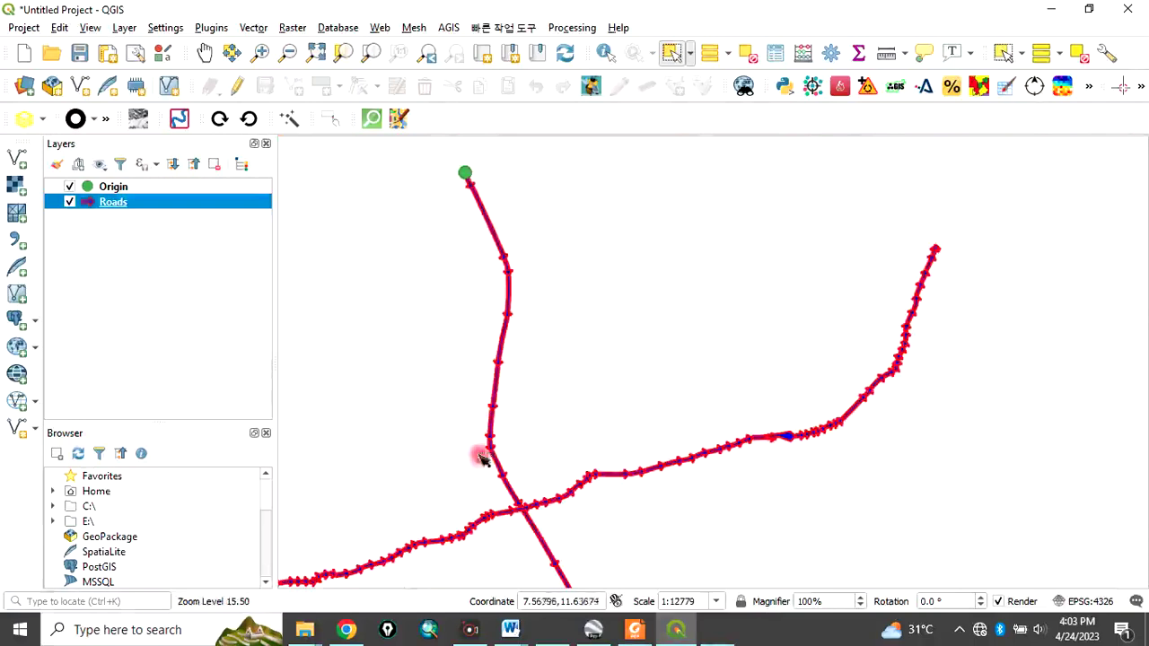
{"action": "scroll", "coordinate": [758, 351], "scroll_direction": "down", "scroll_amount": 2}
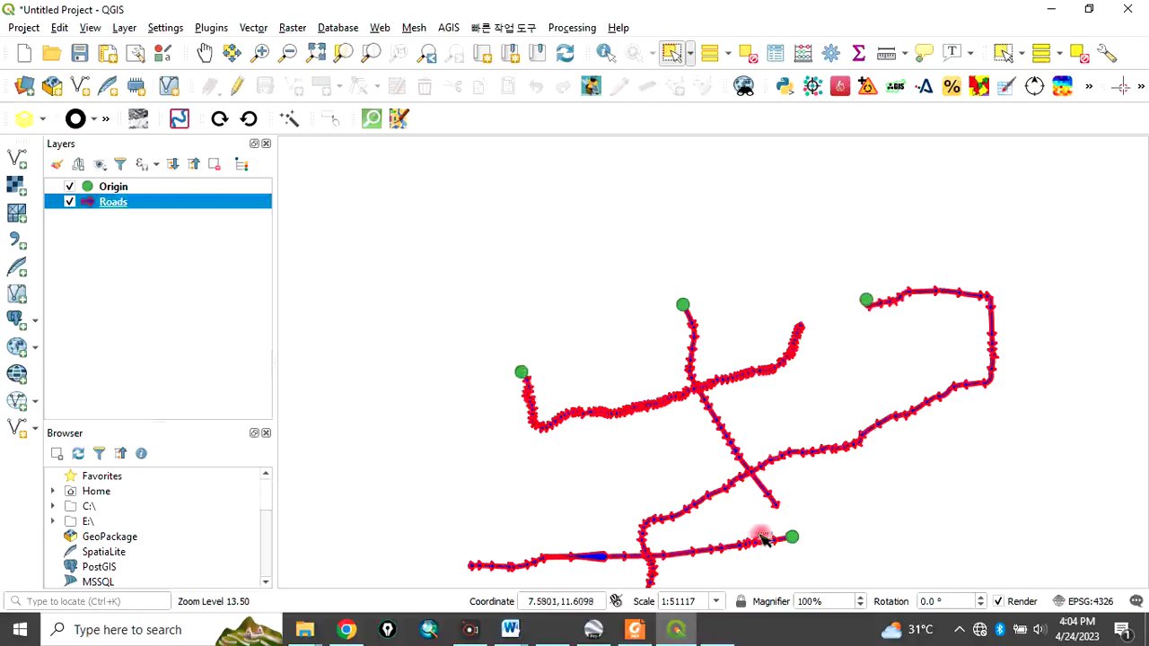
{"action": "scroll", "coordinate": [579, 577], "scroll_direction": "up", "scroll_amount": 2}
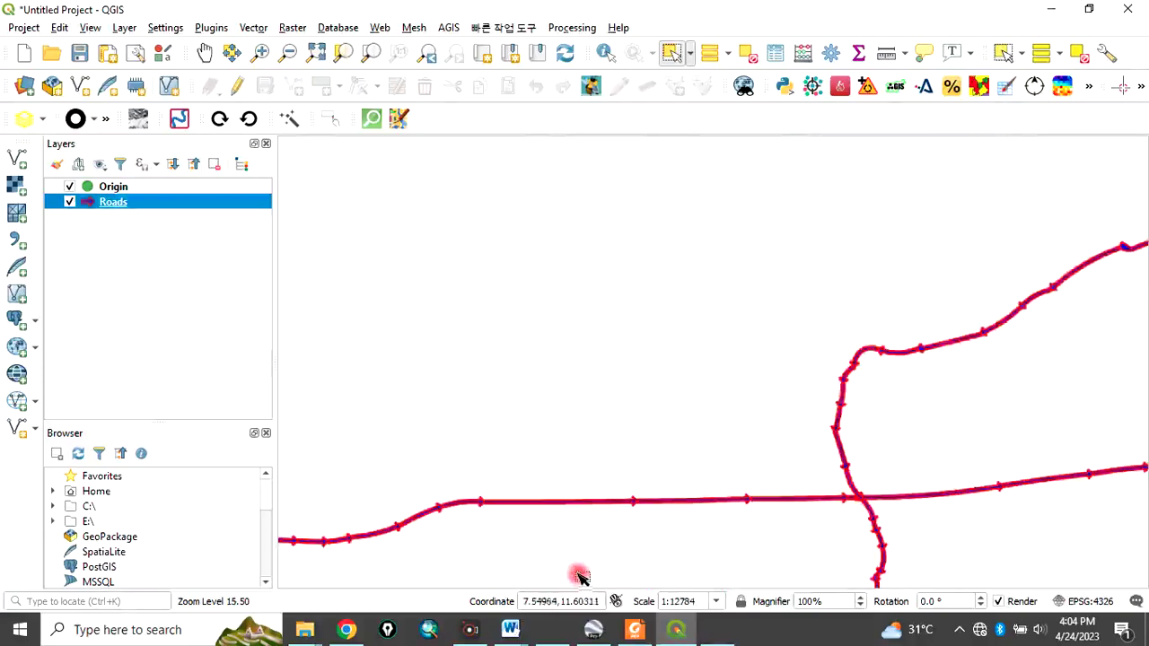
{"action": "scroll", "coordinate": [602, 552], "scroll_direction": "down", "scroll_amount": 2}
{"action": "scroll", "coordinate": [812, 530], "scroll_direction": "up", "scroll_amount": 1}
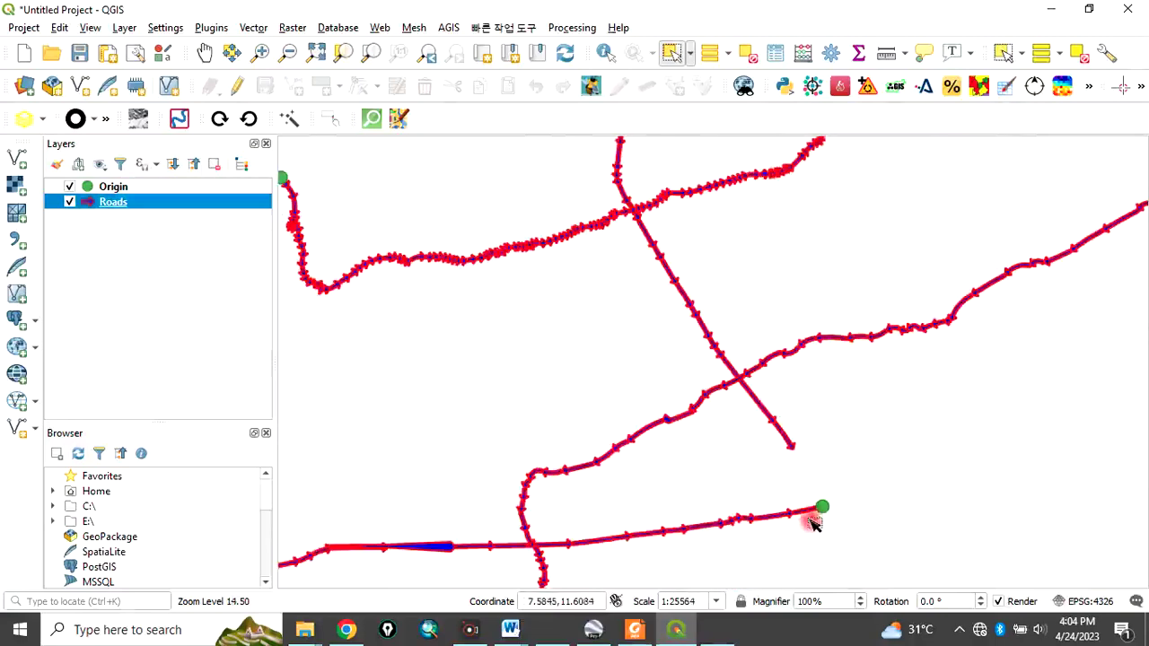
{"action": "left_click", "coordinate": [822, 509]}
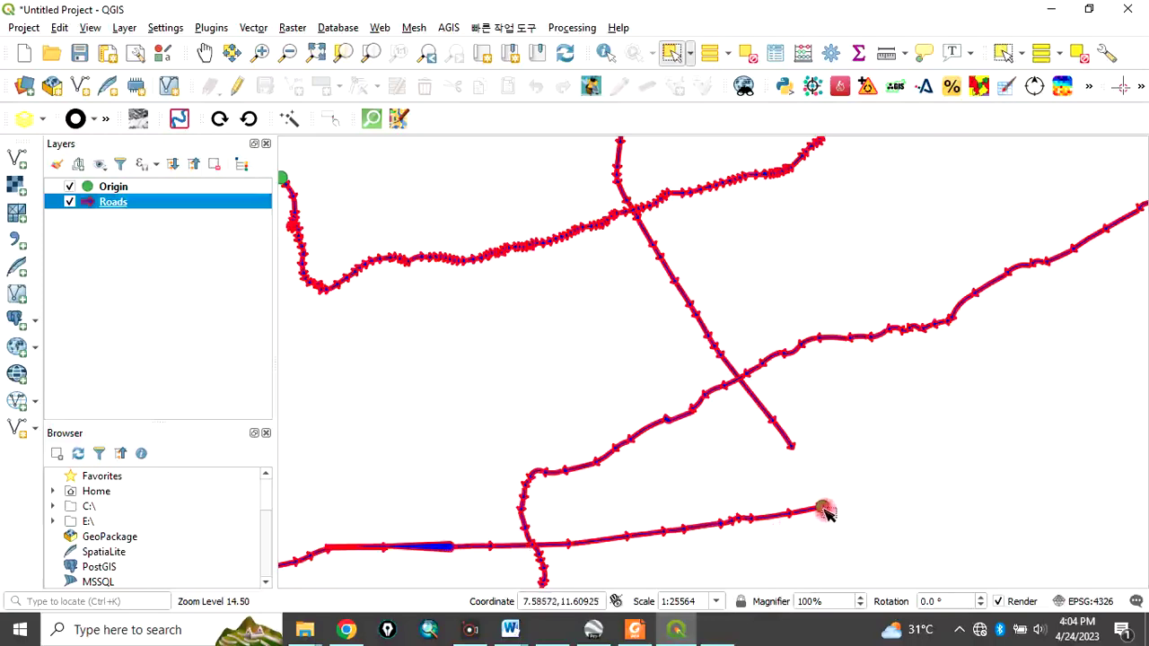
{"action": "scroll", "coordinate": [824, 511], "scroll_direction": "down", "scroll_amount": 1}
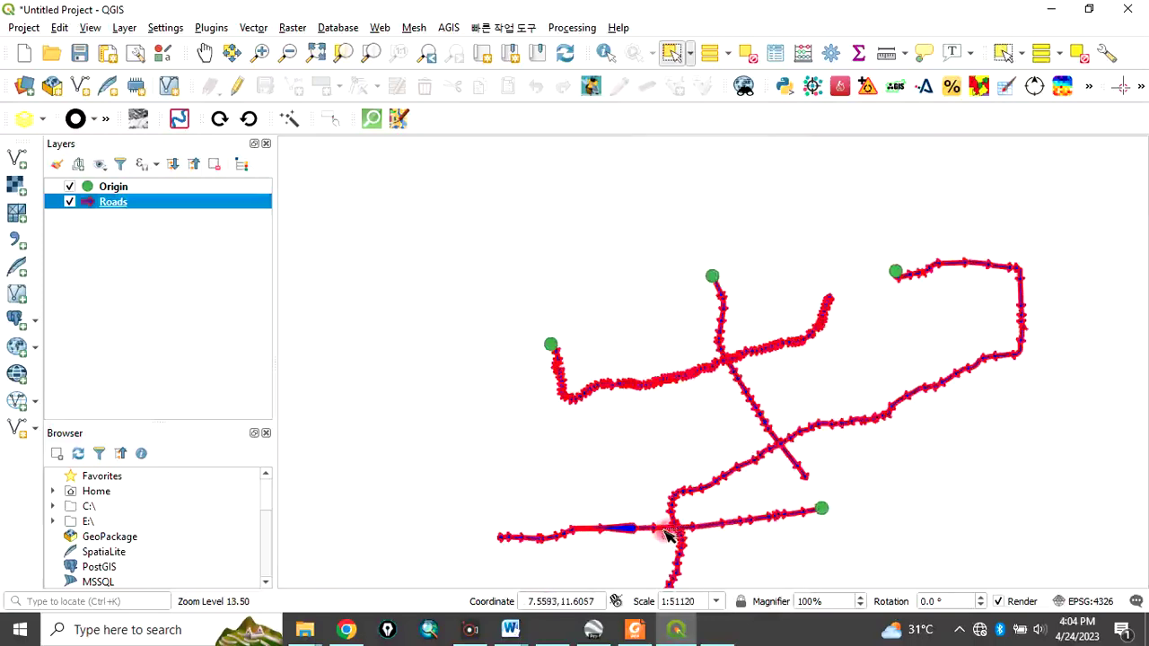
{"action": "scroll", "coordinate": [664, 535], "scroll_direction": "up", "scroll_amount": 1}
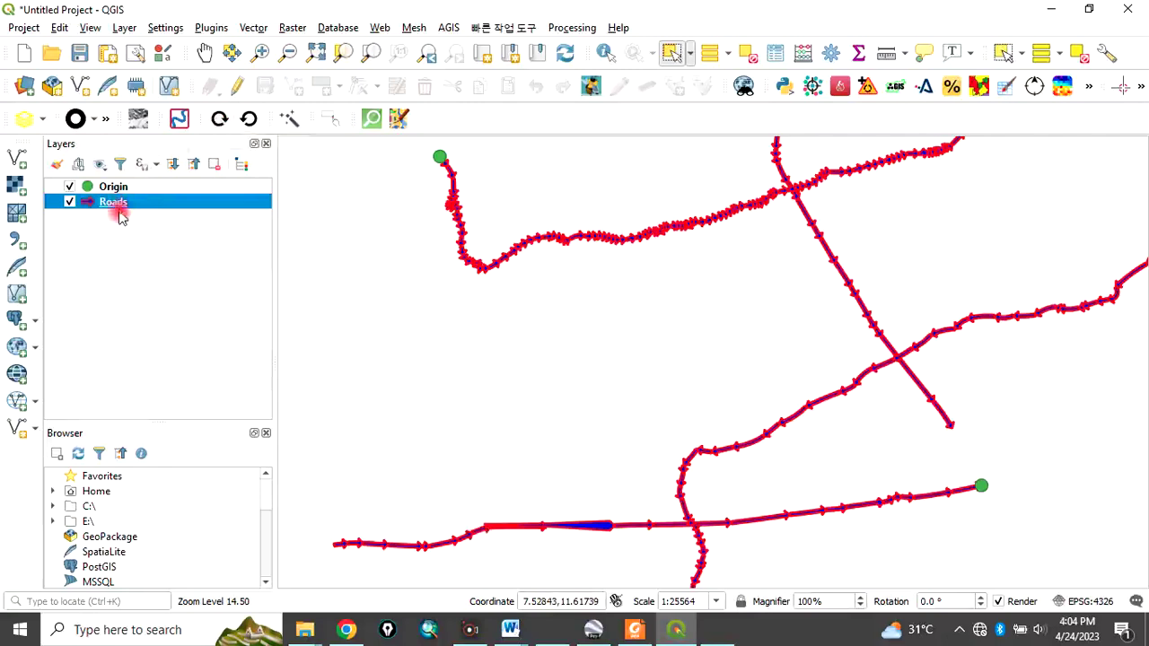
Turn on editing for Roads and select the bottom road ending at the right-hand green point
{"action": "left_click", "coordinate": [235, 88]}
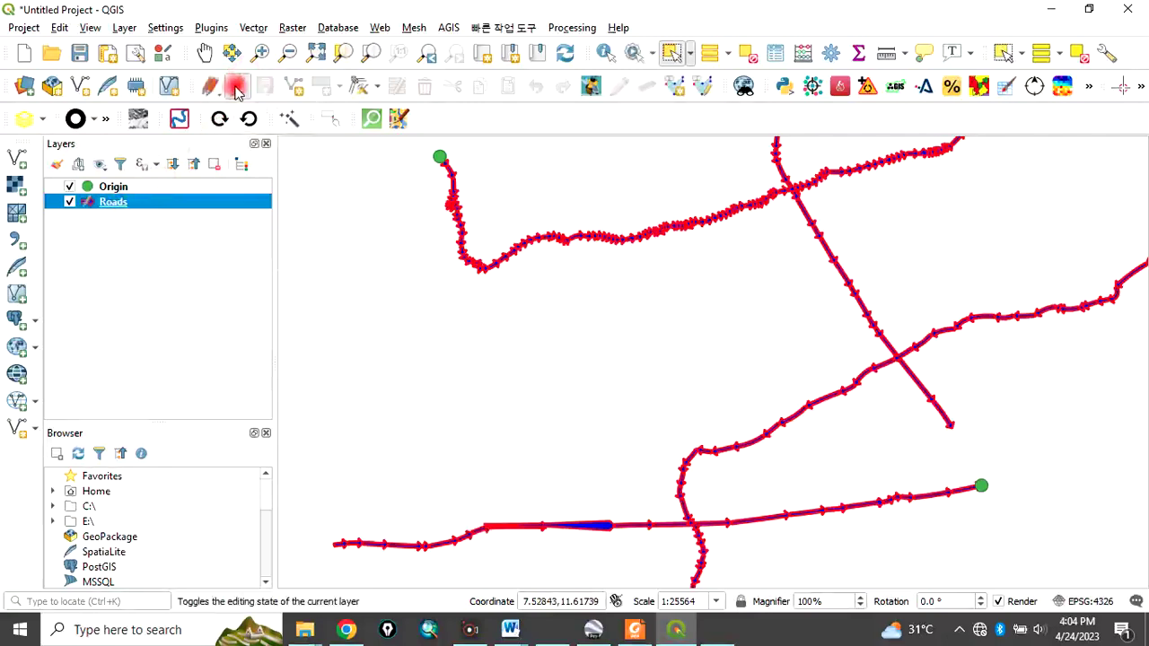
{"action": "left_click", "coordinate": [144, 203]}
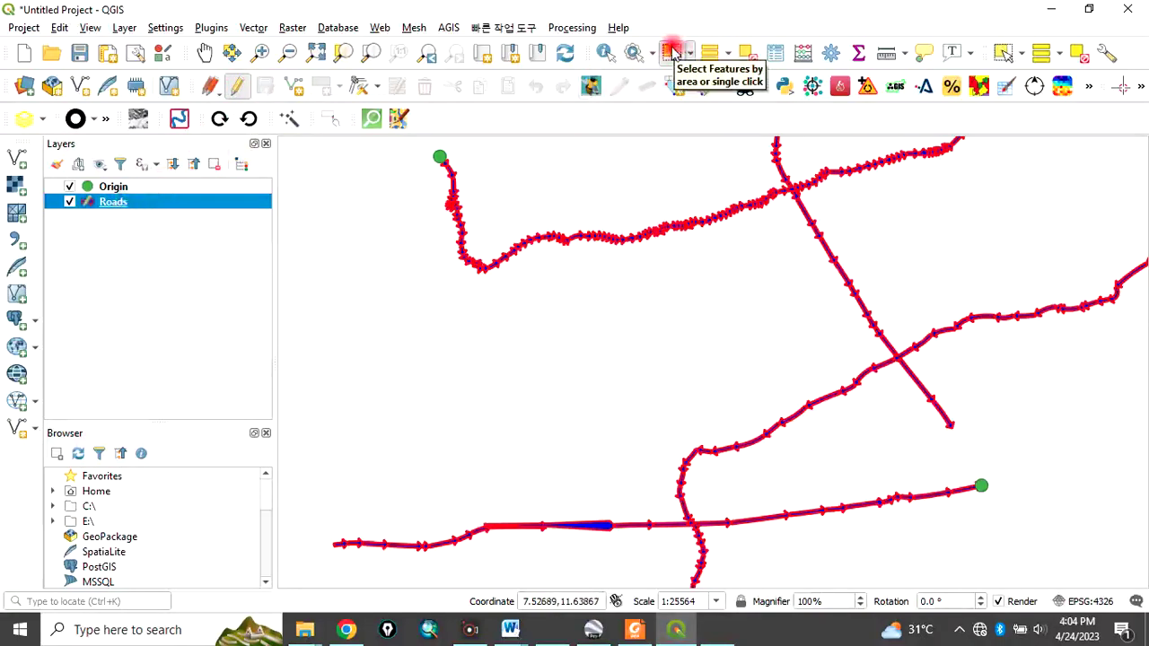
{"action": "left_click", "coordinate": [671, 52]}
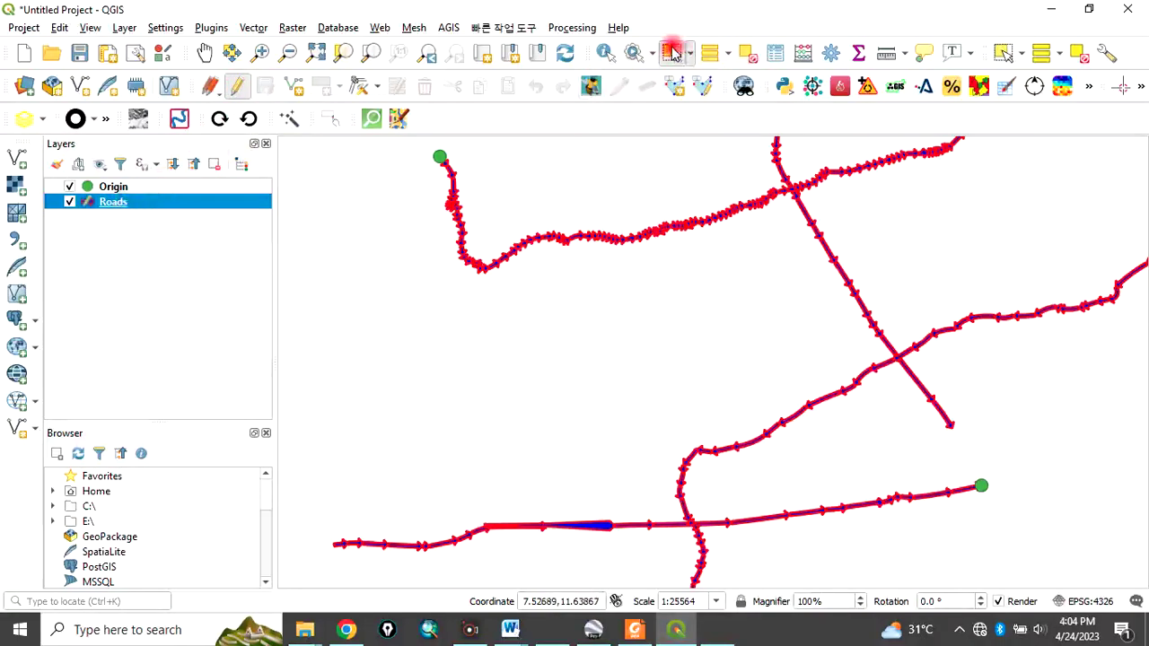
{"action": "left_click", "coordinate": [508, 529]}
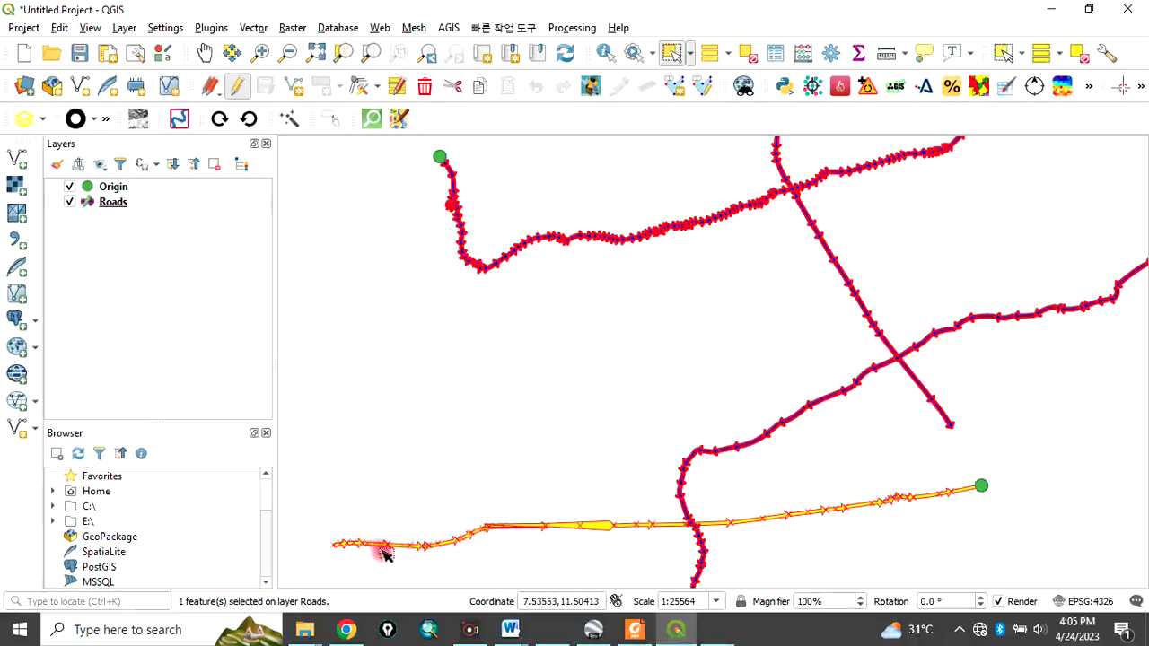
{"action": "left_click", "coordinate": [981, 488]}
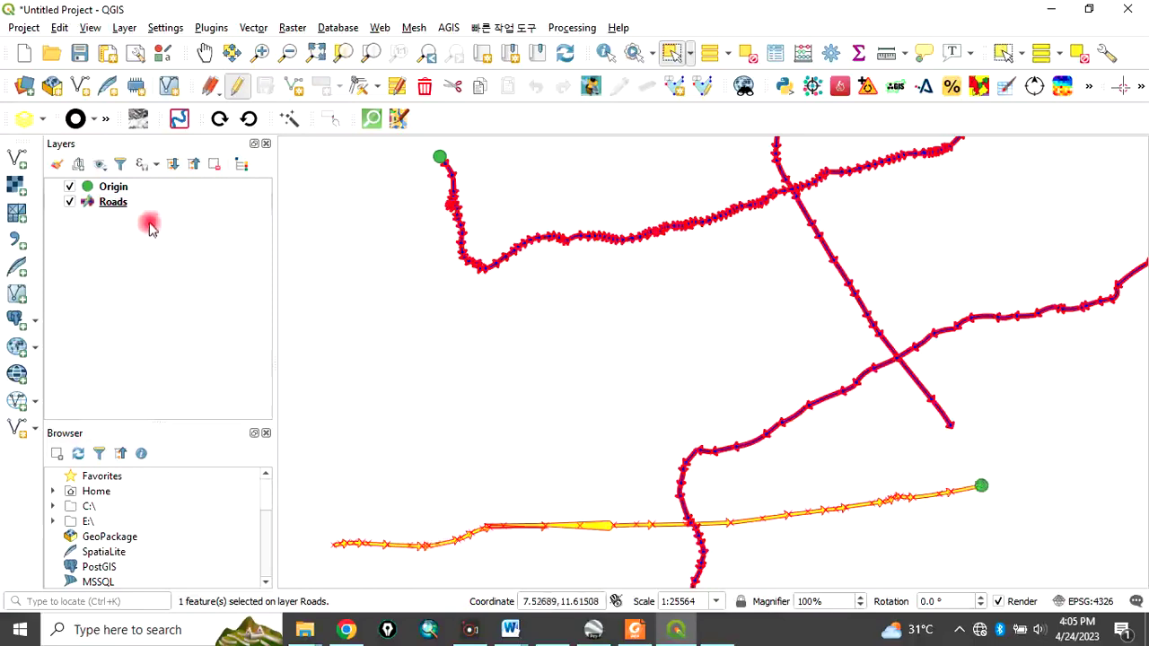
Reverse the selected bottom road with Edit > Reverse Line, then minimize Photos
{"action": "left_click", "coordinate": [117, 206]}
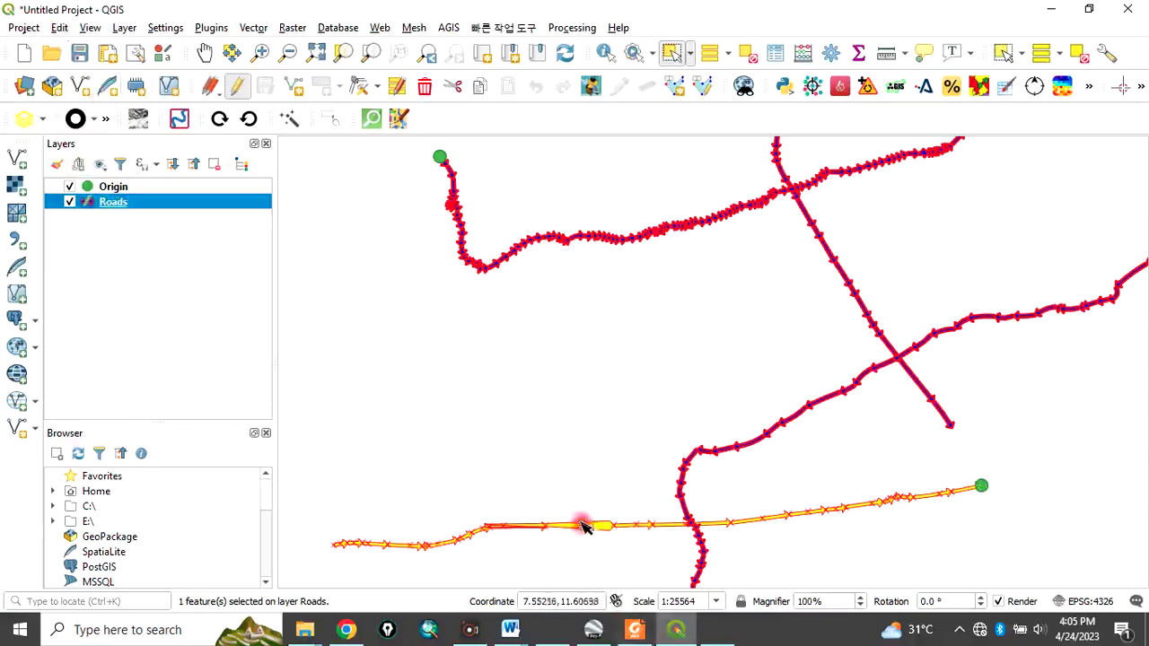
{"action": "left_click", "coordinate": [60, 27]}
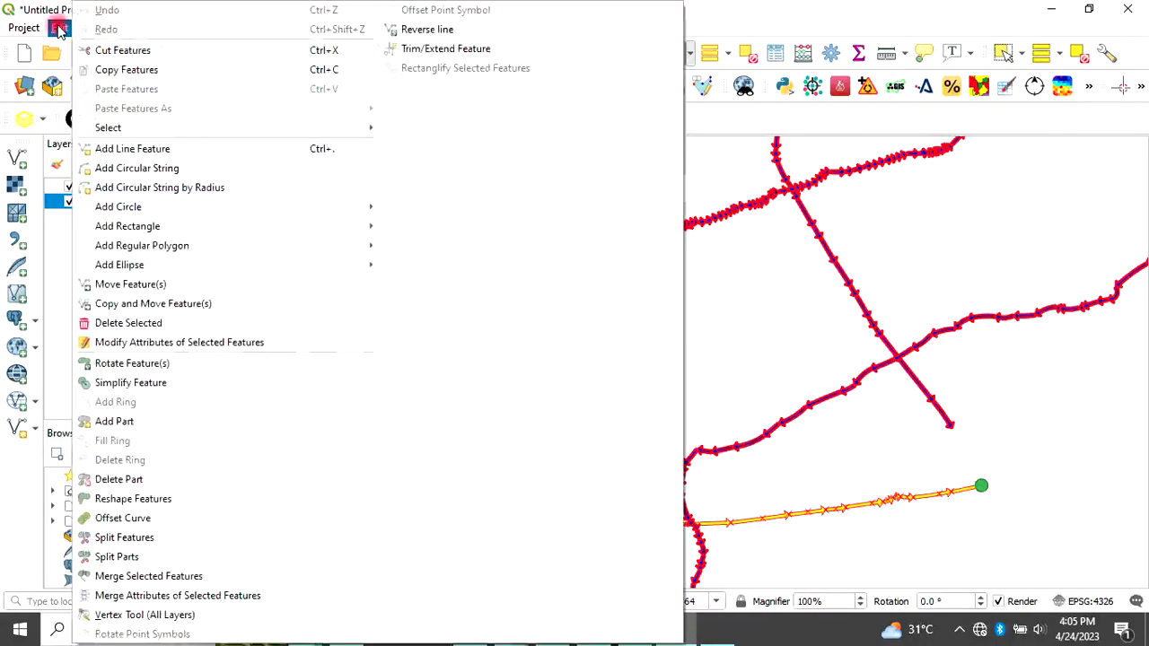
{"action": "left_click", "coordinate": [429, 29]}
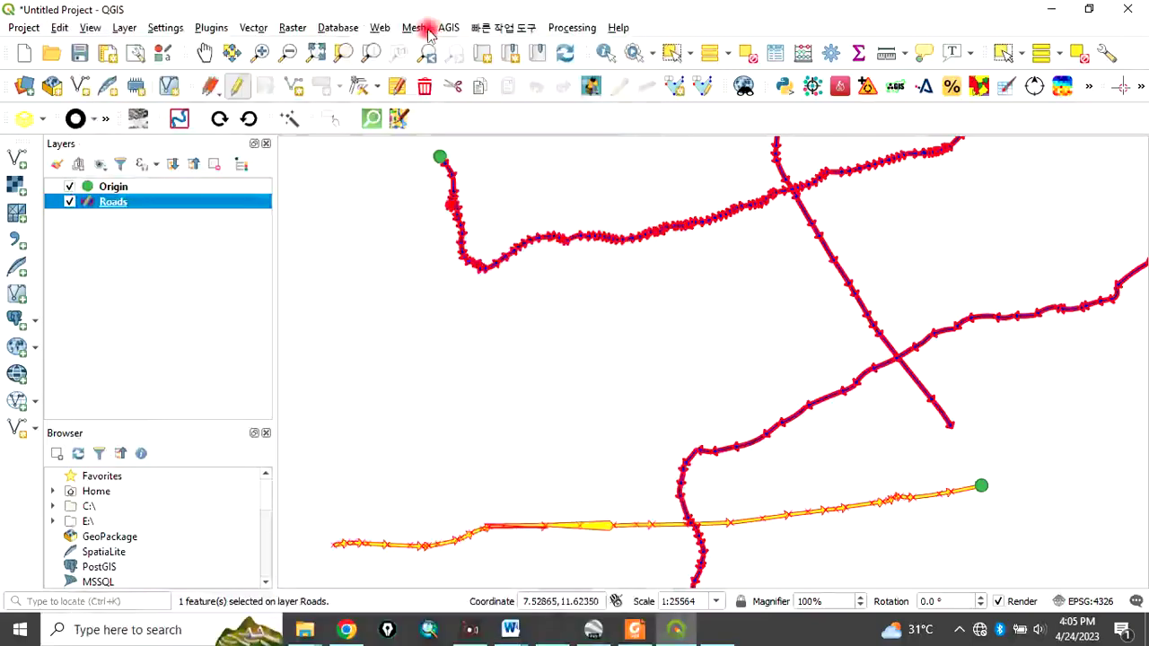
{"action": "left_click", "coordinate": [583, 526]}
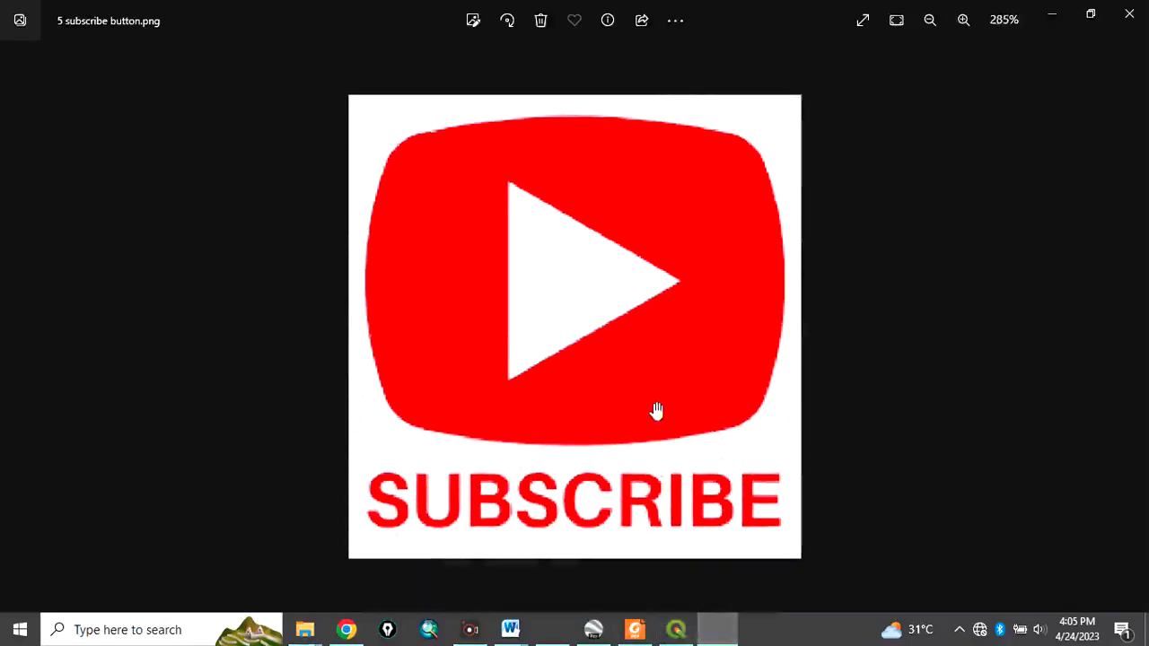
{"action": "left_click", "coordinate": [719, 628]}
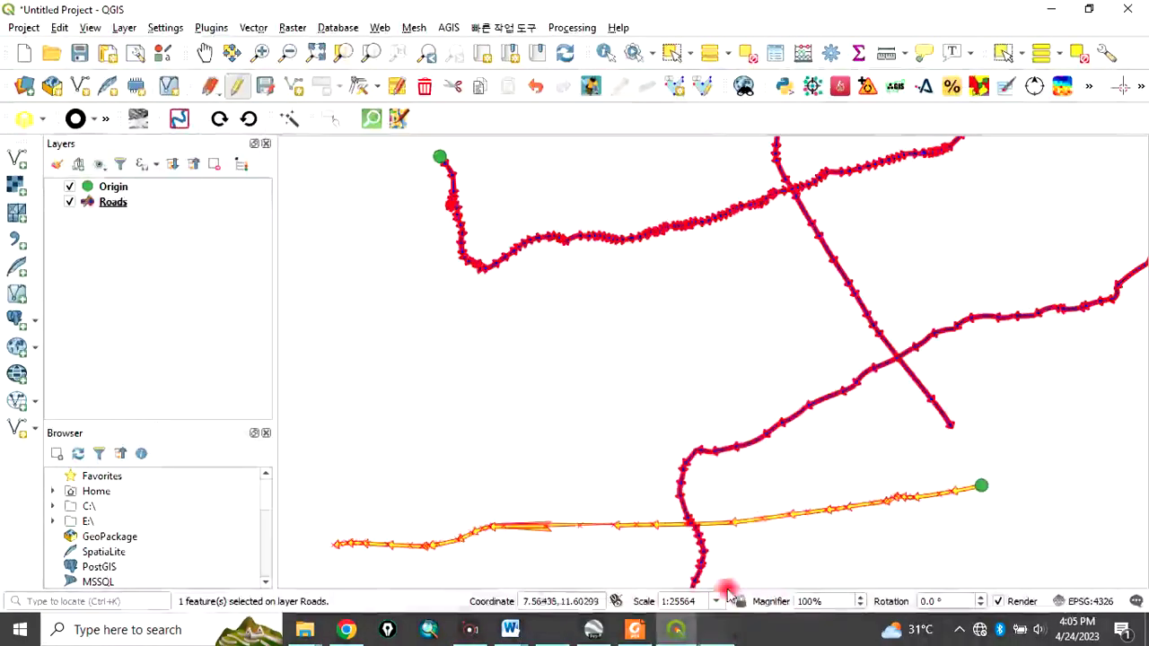